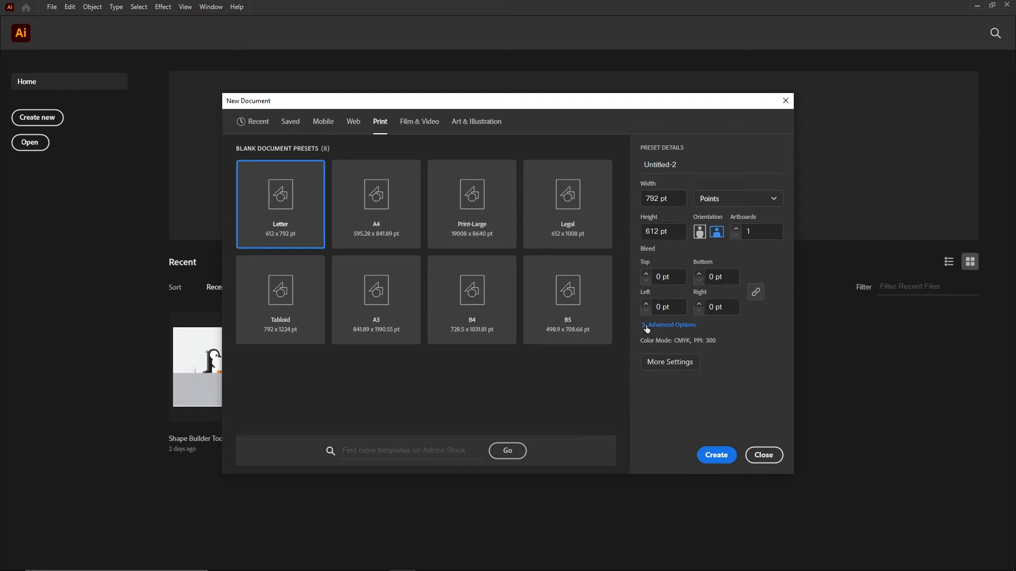
# Set the color mode to RGB Color in the advanced options and create the landscape Letter document
pyautogui.click(646, 325)
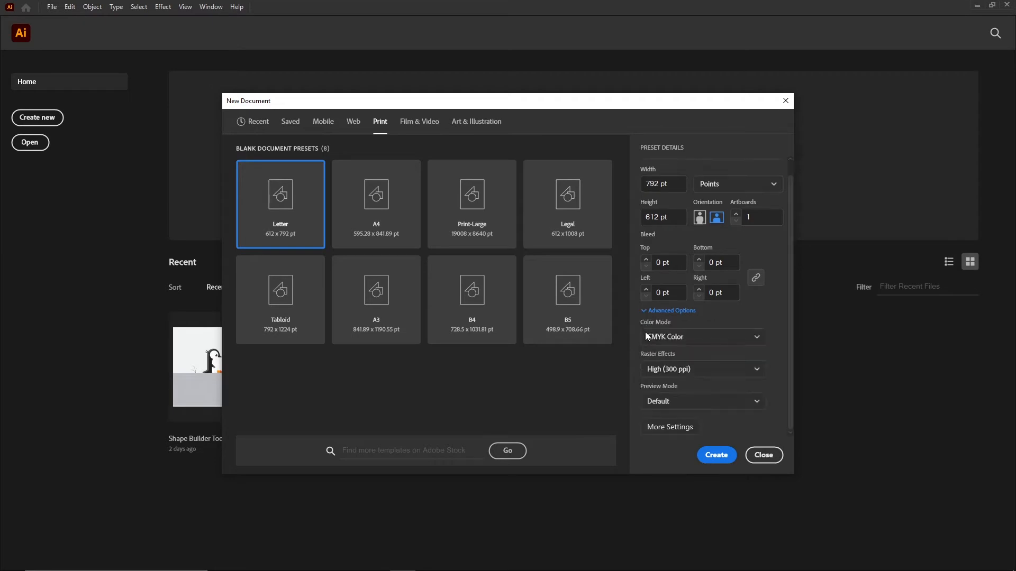
pyautogui.click(745, 334)
pyautogui.click(674, 358)
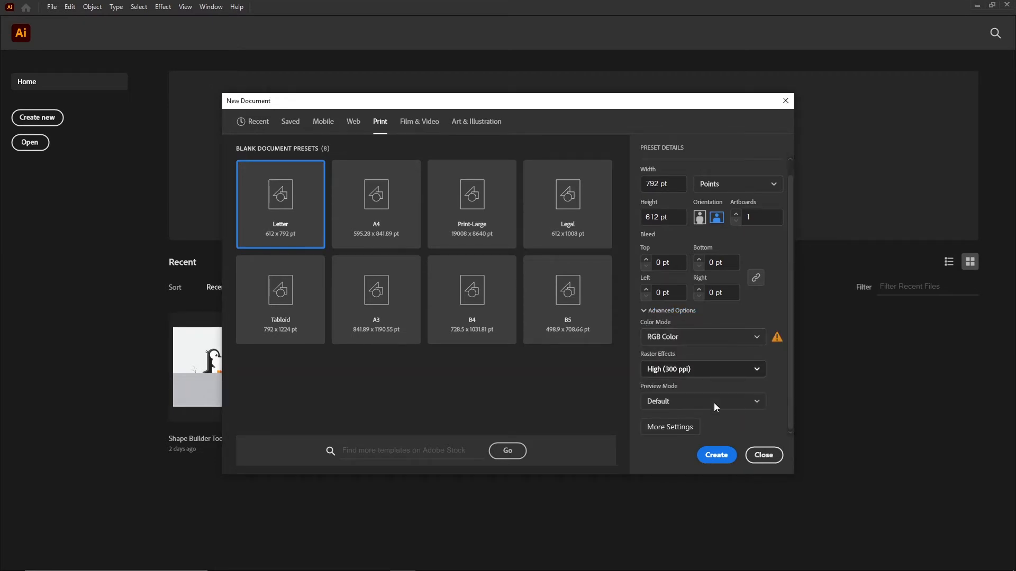
pyautogui.click(711, 454)
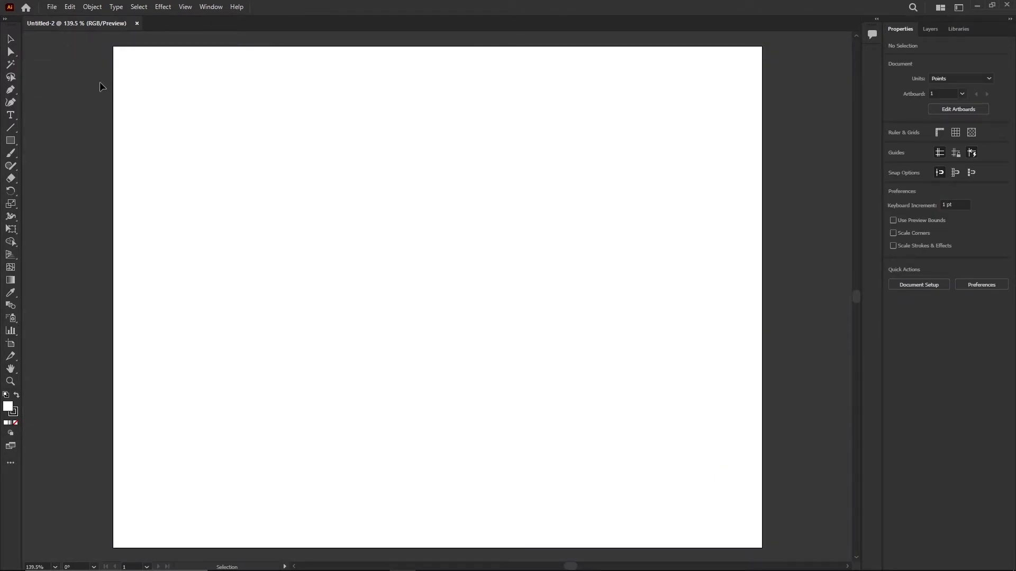
# Save the document as "My M Logo v1" in Adobe Illustrator format in the Assets folder of the custom logo exercise
pyautogui.hotkey('ctrl', 'shift', 's')
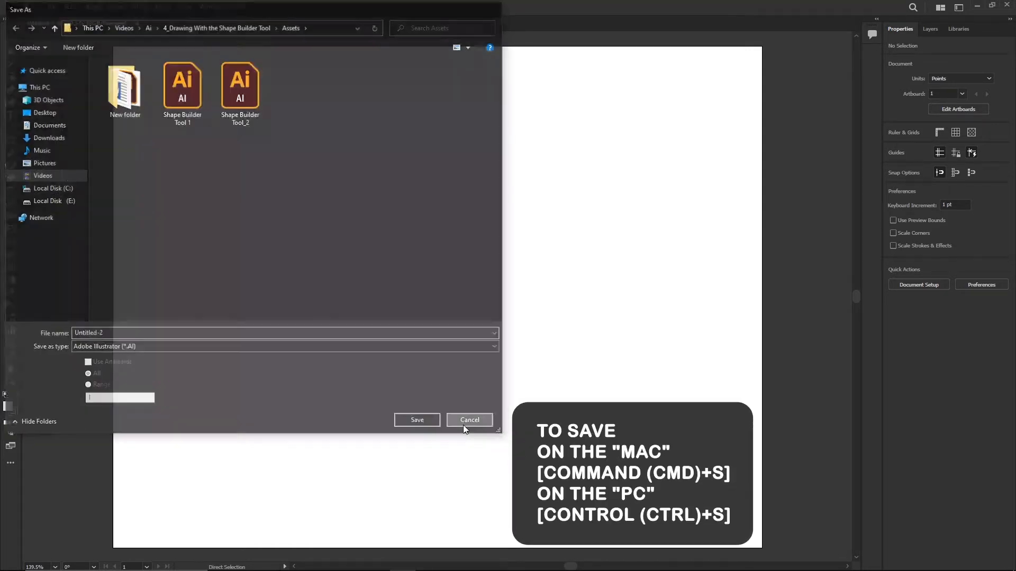
pyautogui.click(464, 423)
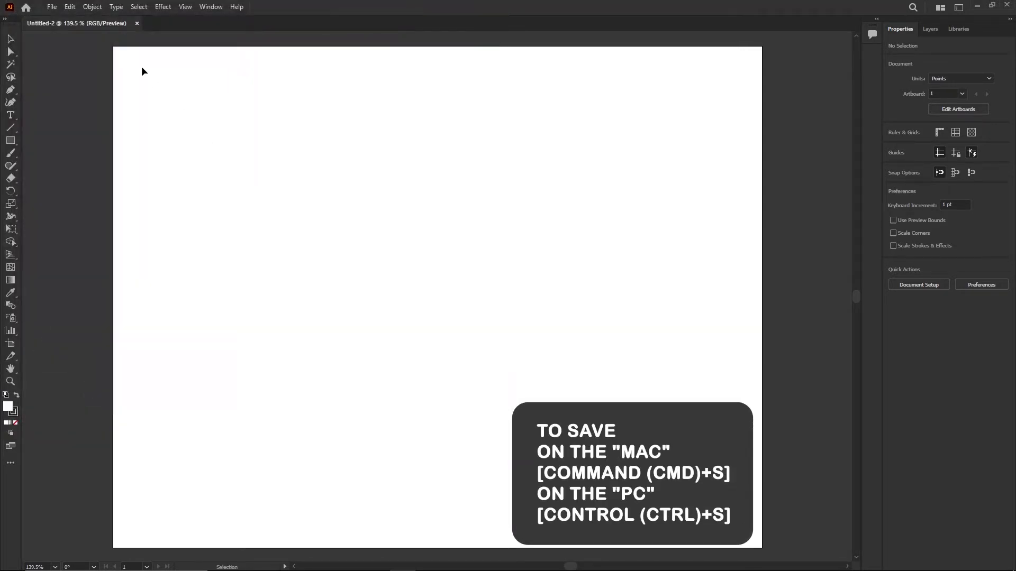
pyautogui.click(51, 6)
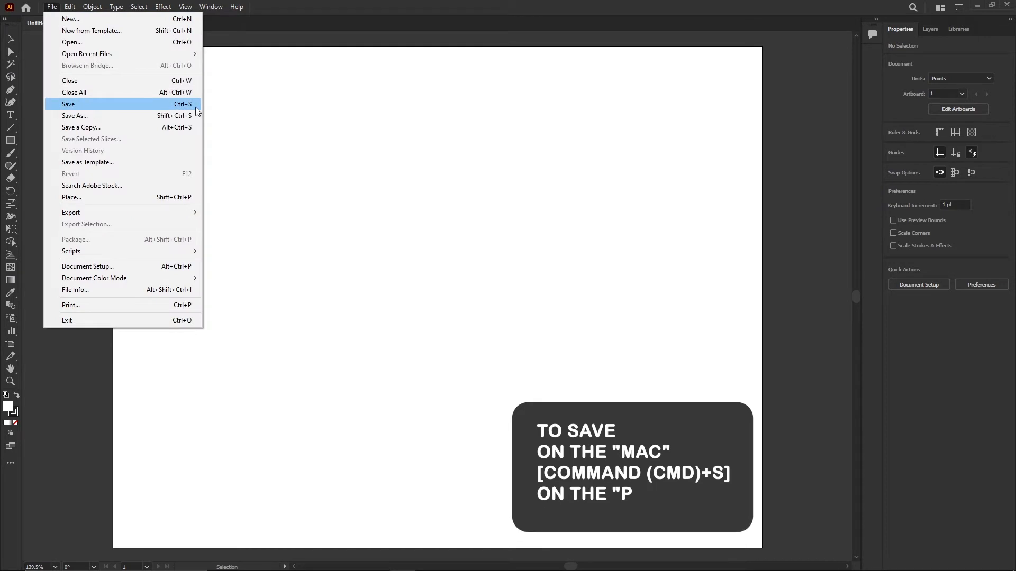
pyautogui.click(154, 104)
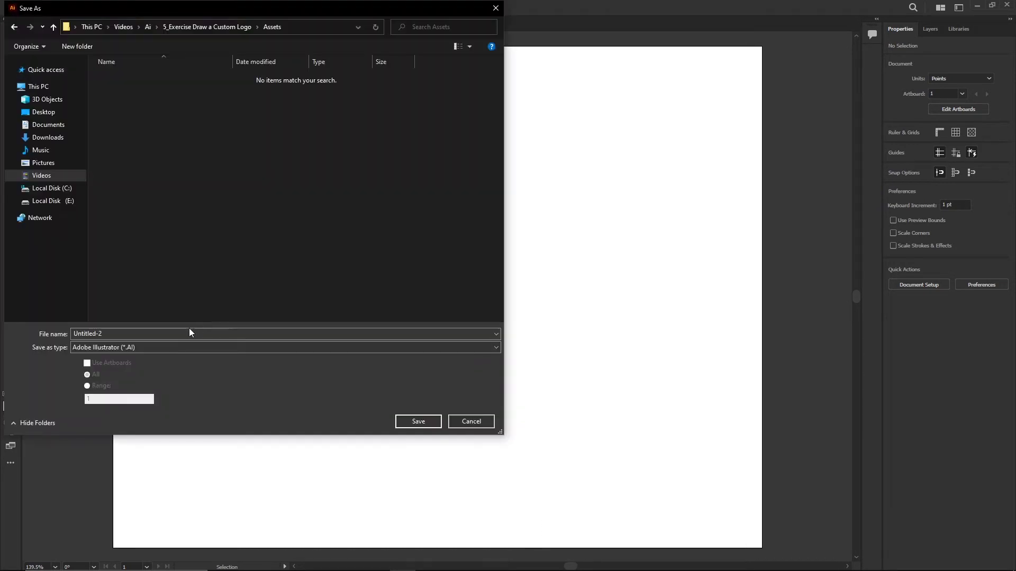
pyautogui.write('My ')
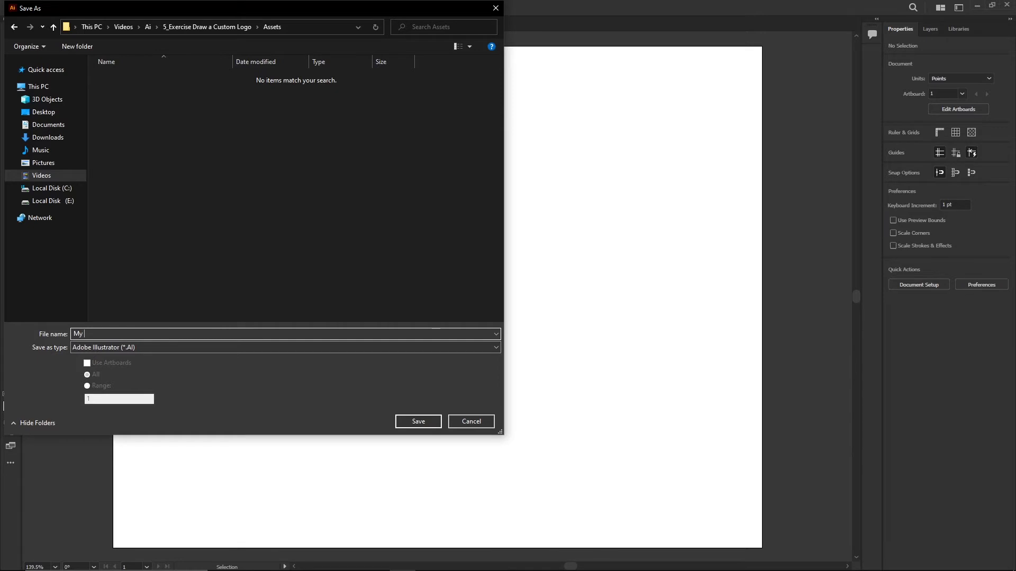
pyautogui.write('M Logo v1')
pyautogui.press('BackSpace')
pyautogui.press('BackSpace')
pyautogui.press('BackSpace')
pyautogui.write('v1')
pyautogui.click(414, 421)
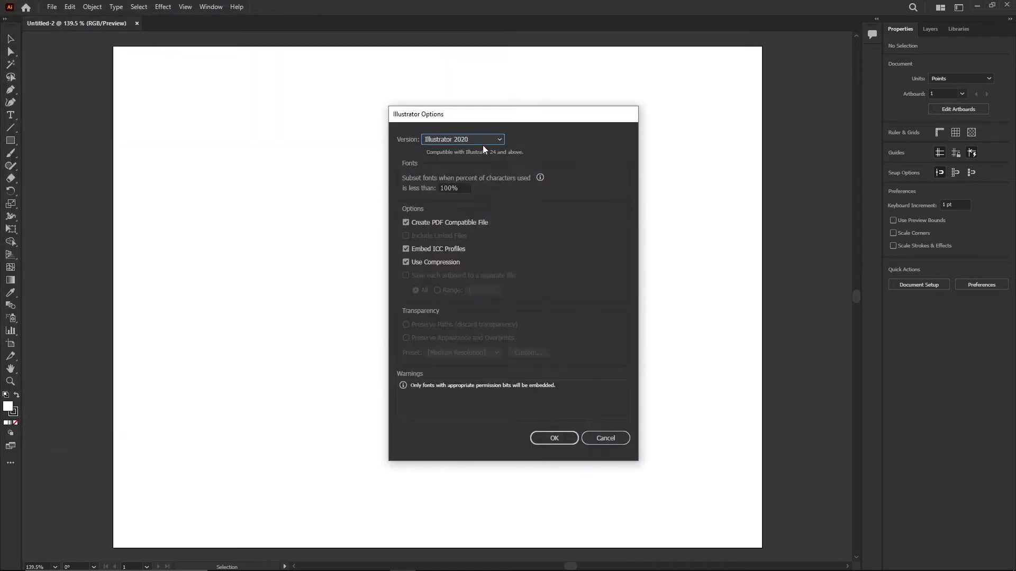
# Set the file version to Illustrator CC (Legacy) and finish saving the document
pyautogui.click(480, 139)
pyautogui.click(460, 176)
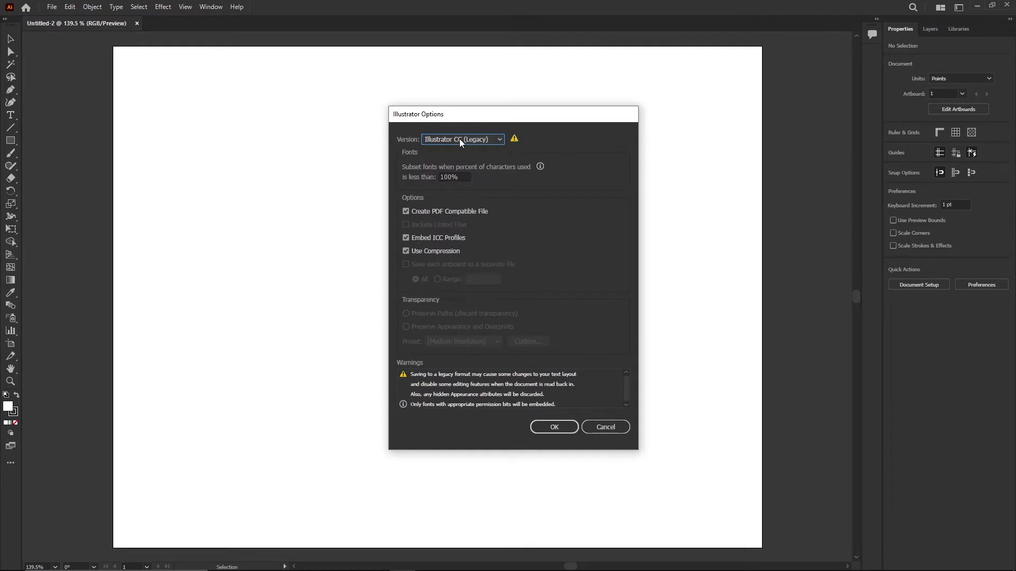
pyautogui.click(554, 426)
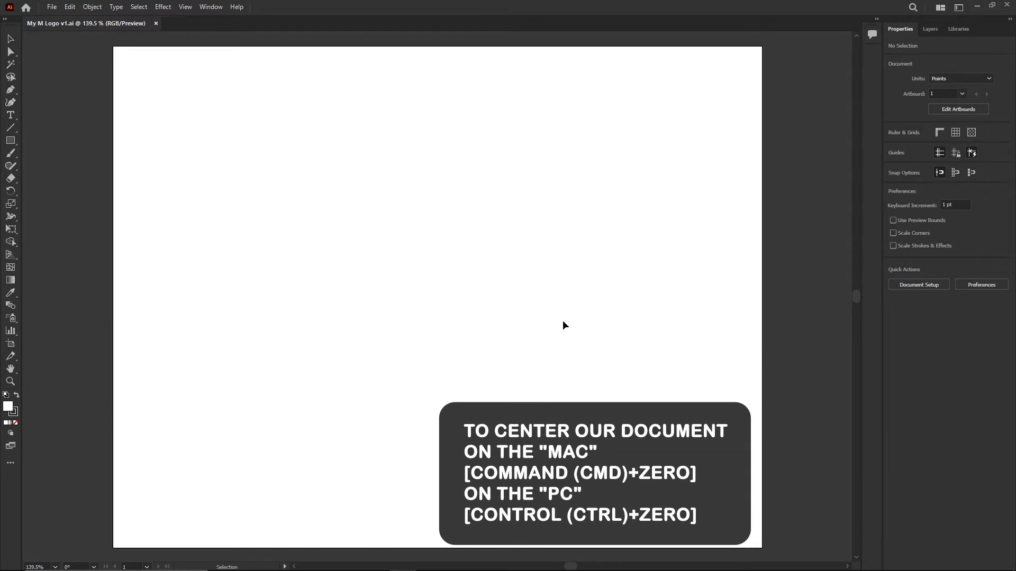
# Draw a vertical line segment about 181 pt tall in the left part of the artboard
pyautogui.hotkey('ctrl', '0')
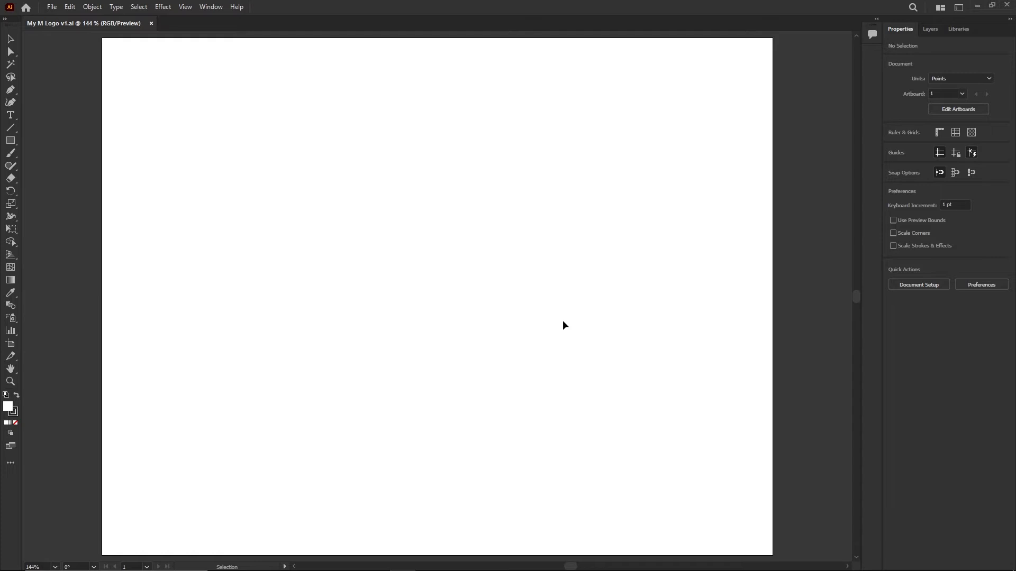
pyautogui.click(11, 126)
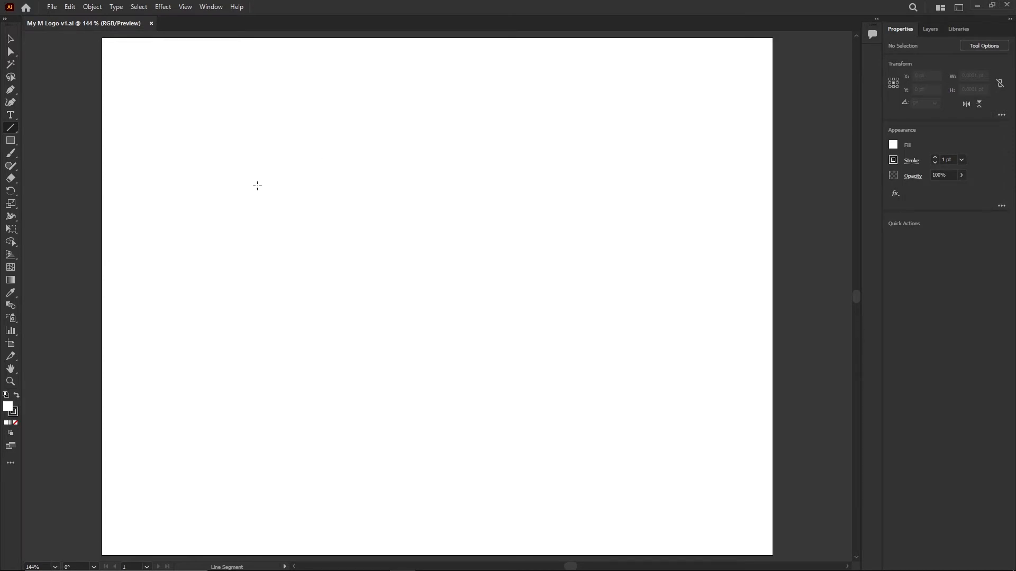
pyautogui.moveTo(257, 186); pyautogui.dragTo(230, 466)
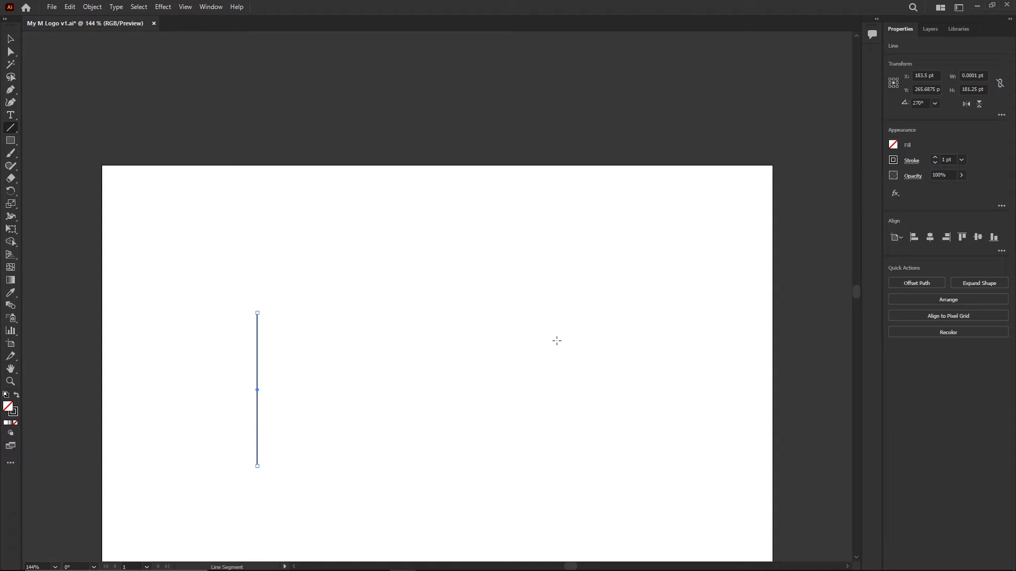
# Duplicate the vertical line and place the copy level with it, about 36 pt to its right
pyautogui.scroll(-5, 557, 340)
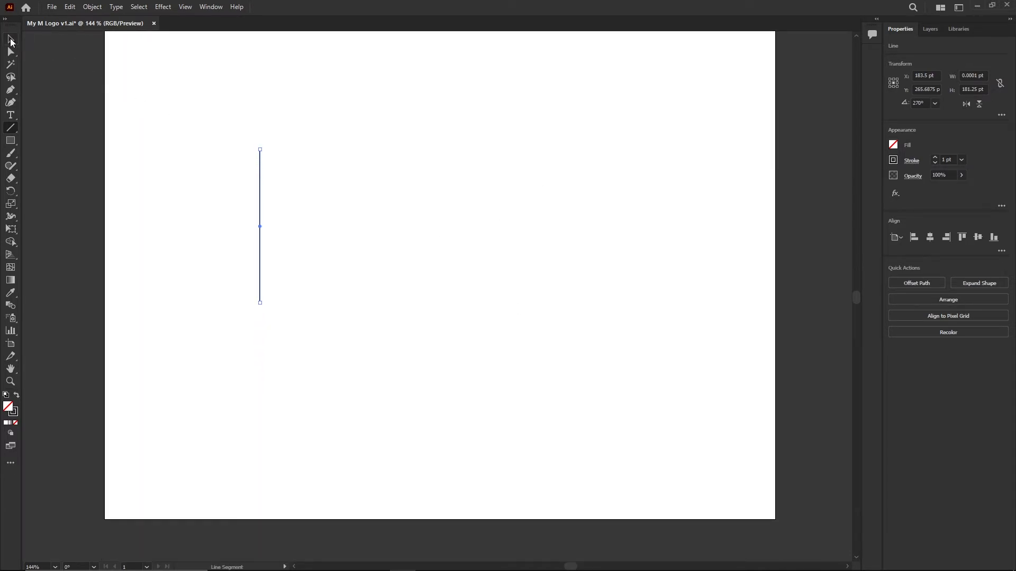
pyautogui.click(11, 41)
pyautogui.click(70, 7)
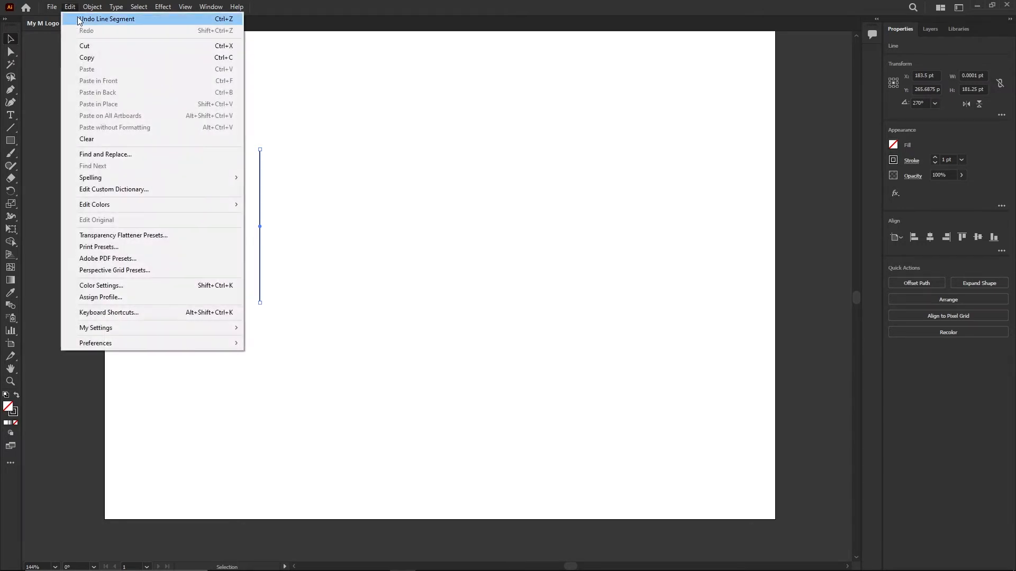
pyautogui.click(86, 57)
pyautogui.click(70, 7)
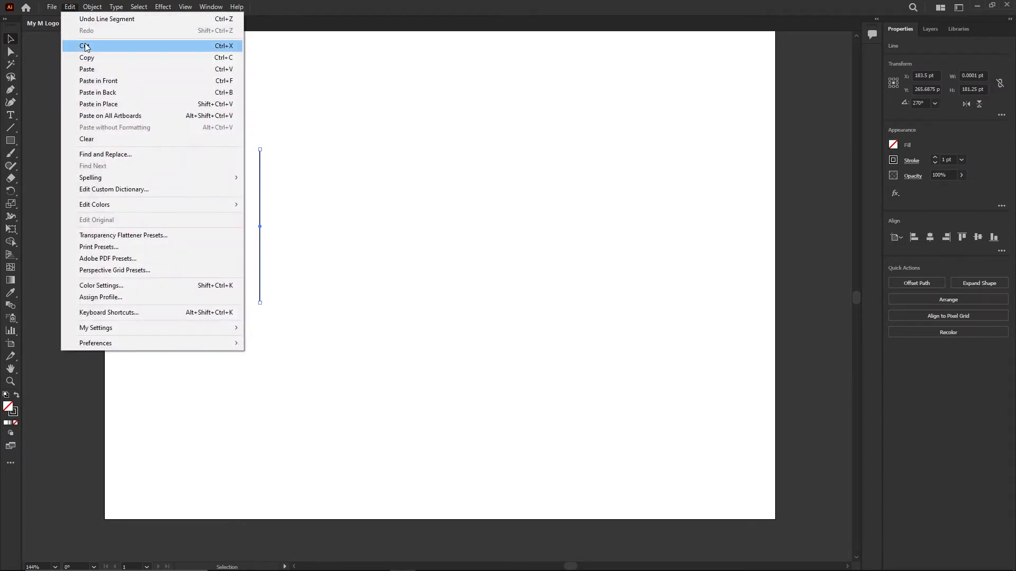
pyautogui.click(88, 70)
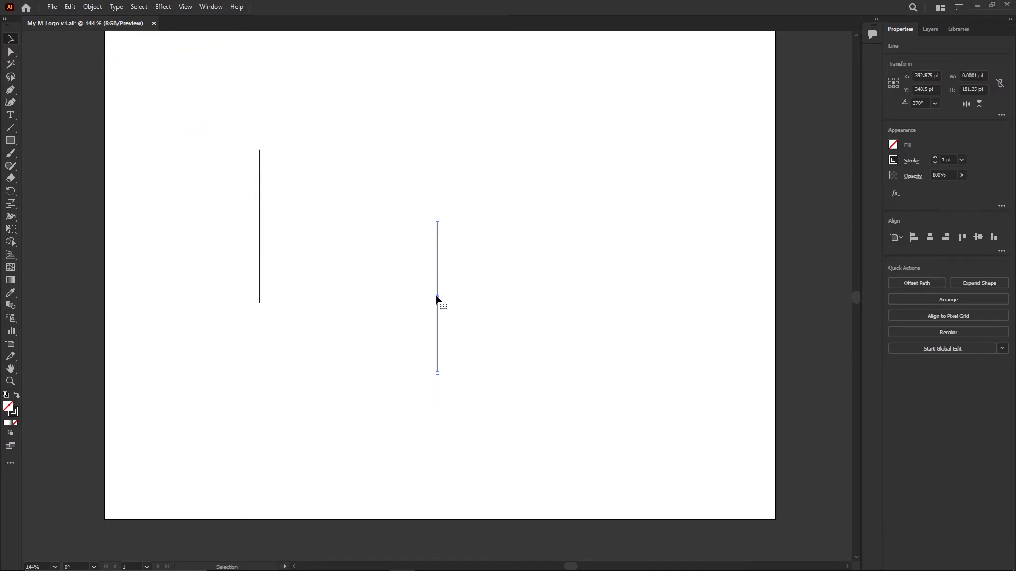
pyautogui.moveTo(437, 297); pyautogui.dragTo(290, 227)
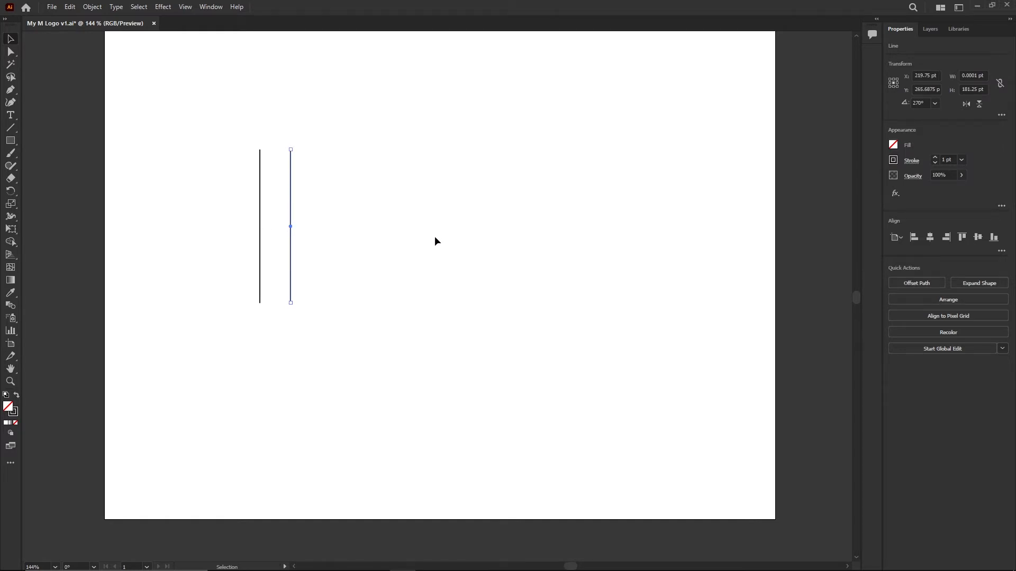
pyautogui.click(185, 7)
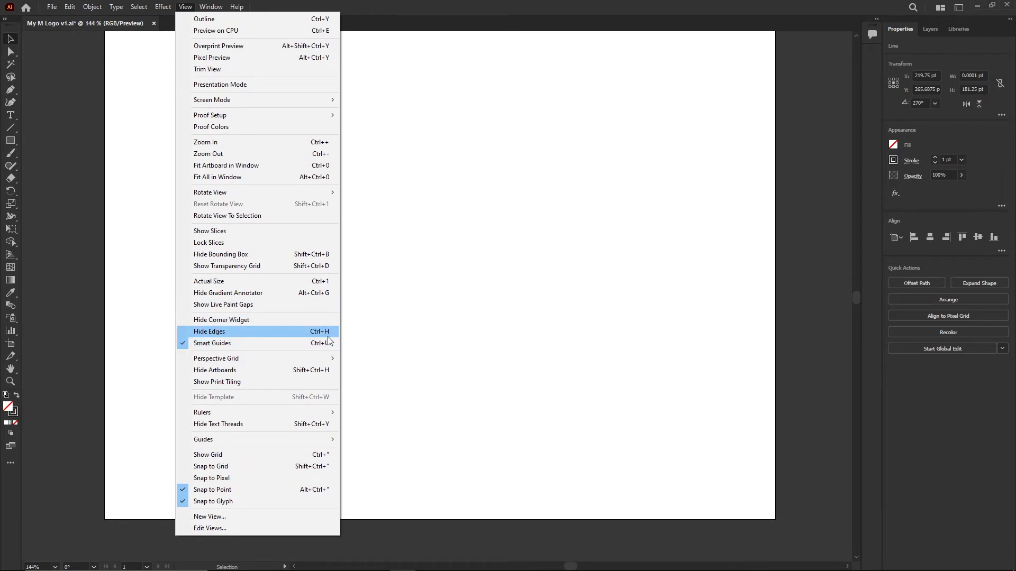
pyautogui.click(395, 7)
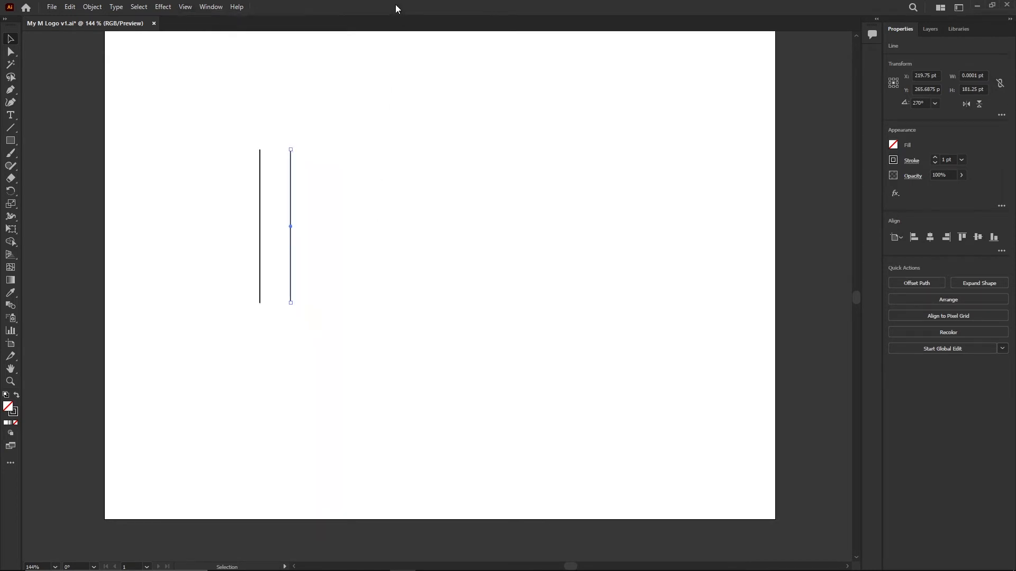
# Group the two vertical lines and paste a copy of the group onto the artboard
pyautogui.moveTo(220, 149); pyautogui.dragTo(388, 214)
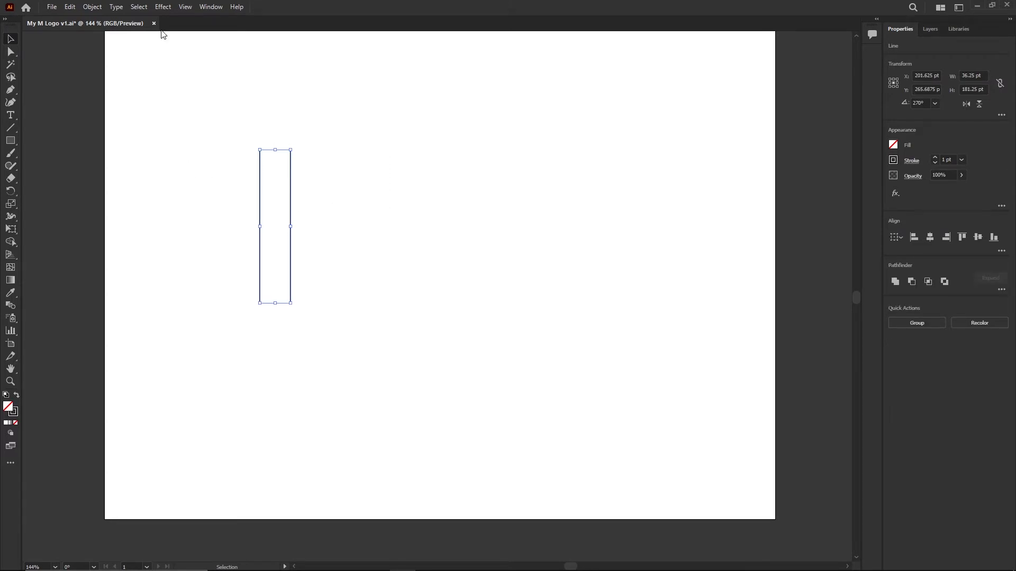
pyautogui.click(94, 8)
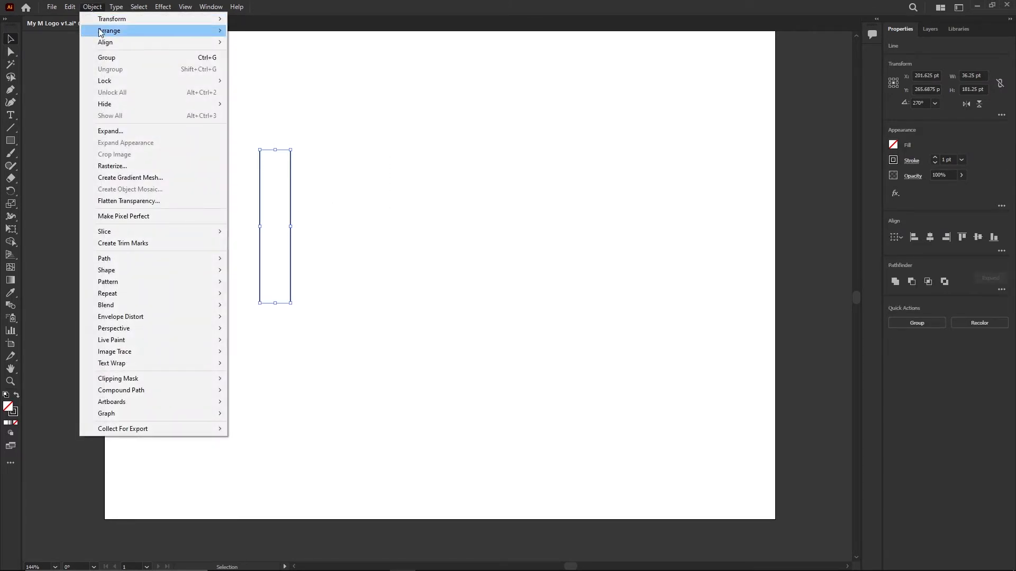
pyautogui.click(141, 58)
pyautogui.click(72, 8)
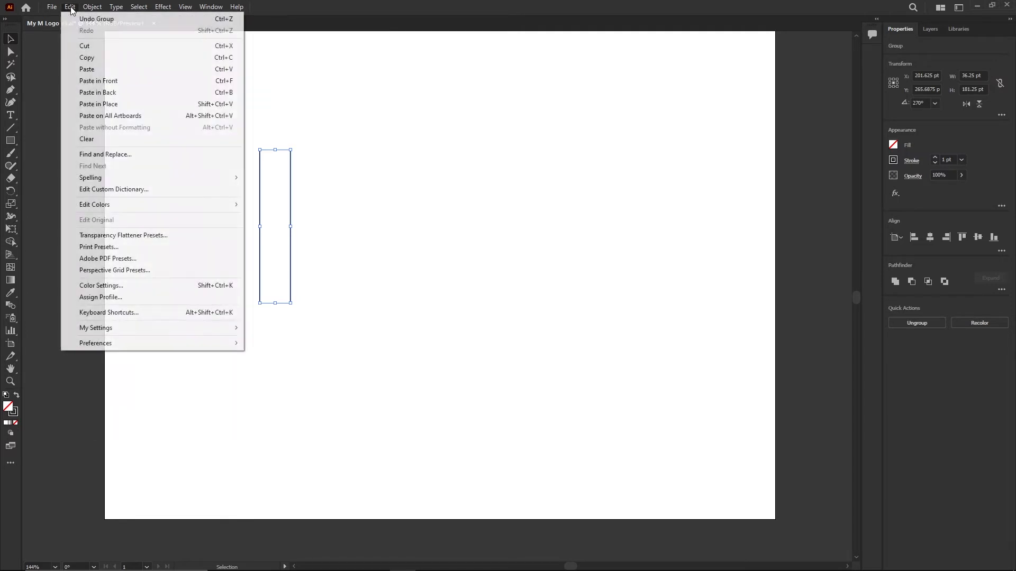
pyautogui.click(83, 57)
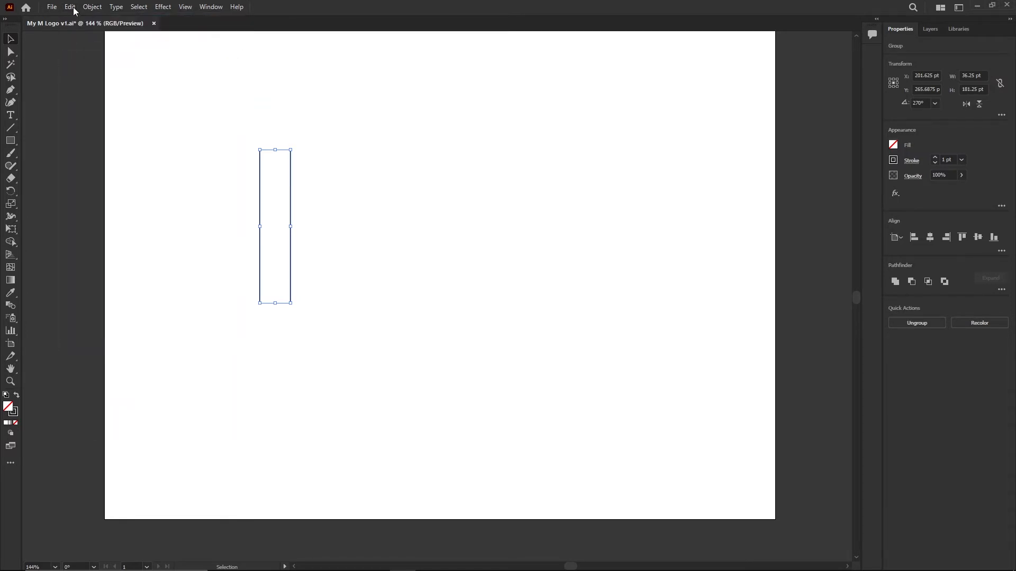
pyautogui.click(70, 7)
pyautogui.click(85, 70)
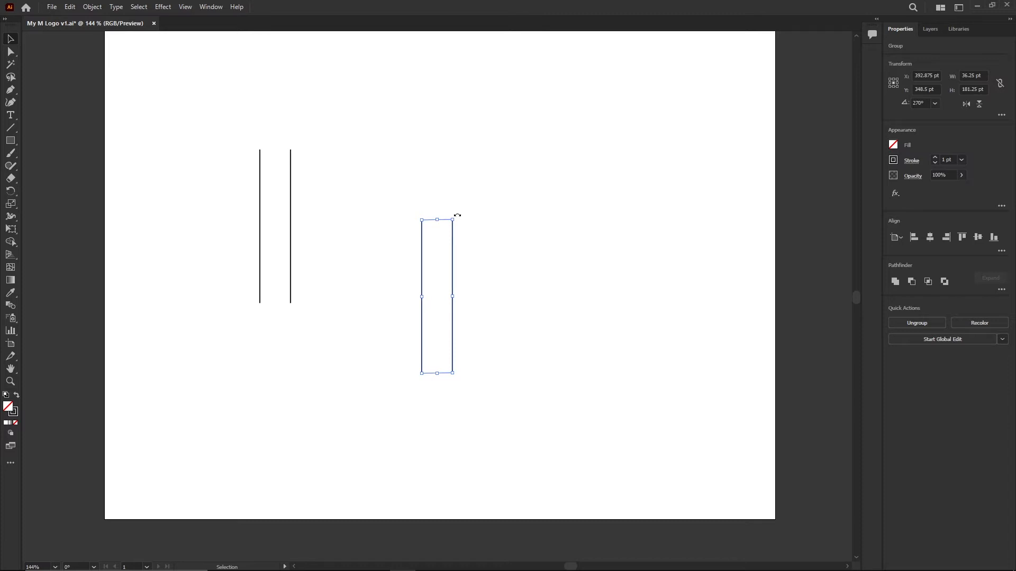
# Rotate the copied line pair about 31° counterclockwise and move it across the two vertical lines
pyautogui.moveTo(457, 215); pyautogui.dragTo(413, 226)
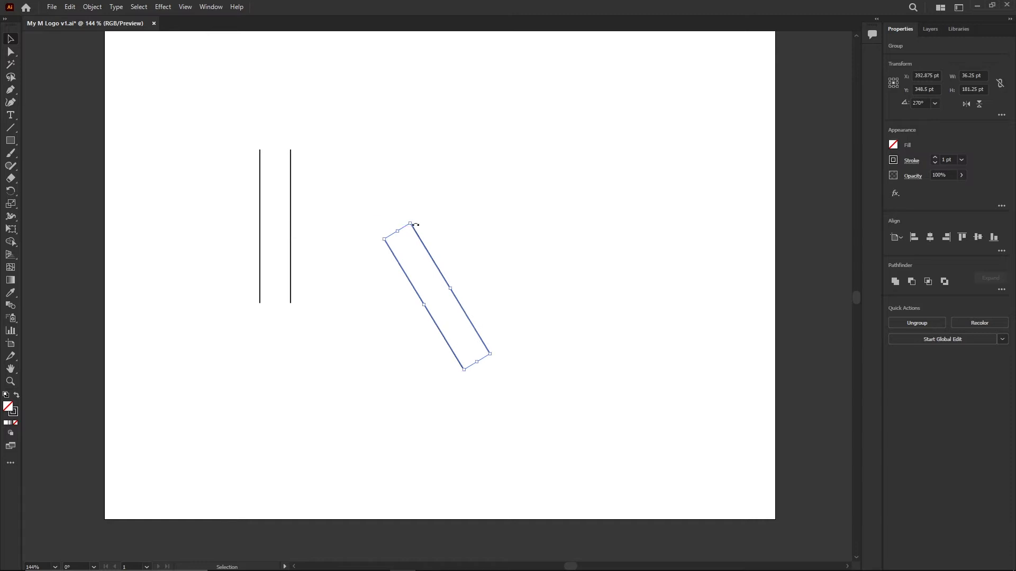
pyautogui.moveTo(415, 291); pyautogui.dragTo(271, 228)
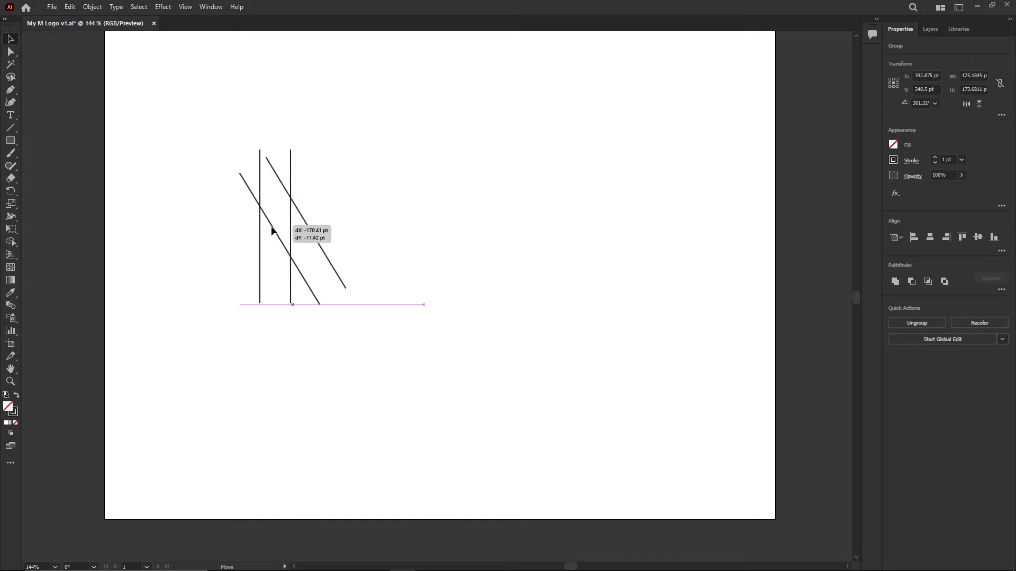
pyautogui.moveTo(272, 231); pyautogui.dragTo(272, 231)
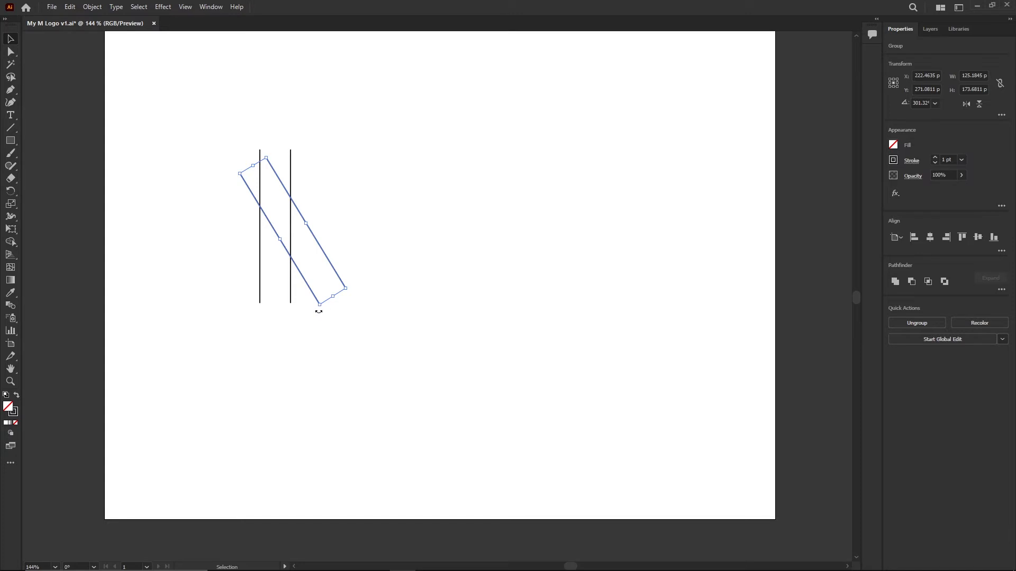
# Rotate the diagonal pair to about 310° and lengthen it at both ends to about 218 × 248 pt overall
pyautogui.moveTo(318, 314); pyautogui.dragTo(332, 308)
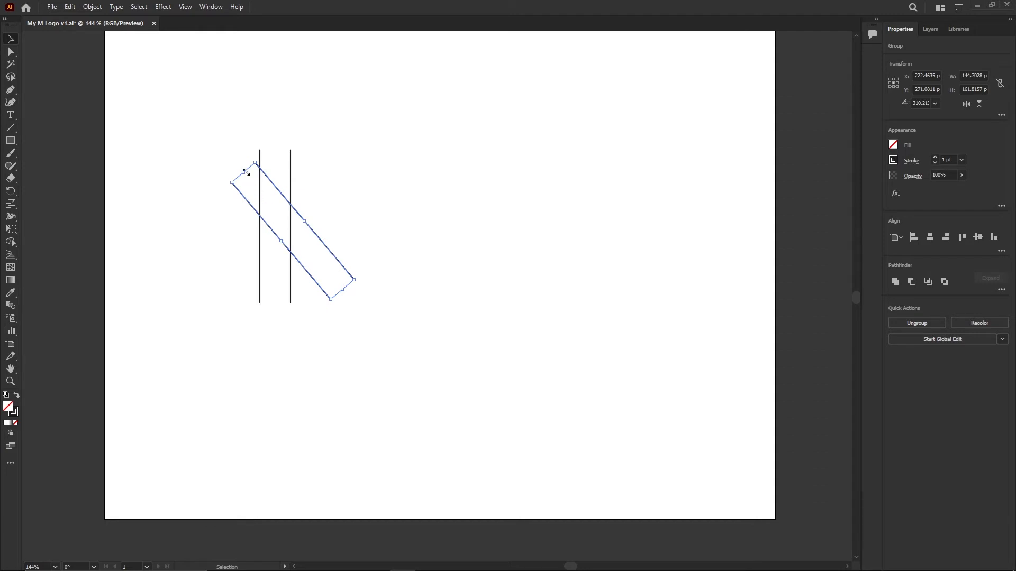
pyautogui.moveTo(245, 171); pyautogui.dragTo(231, 158)
pyautogui.moveTo(344, 291); pyautogui.dragTo(393, 348)
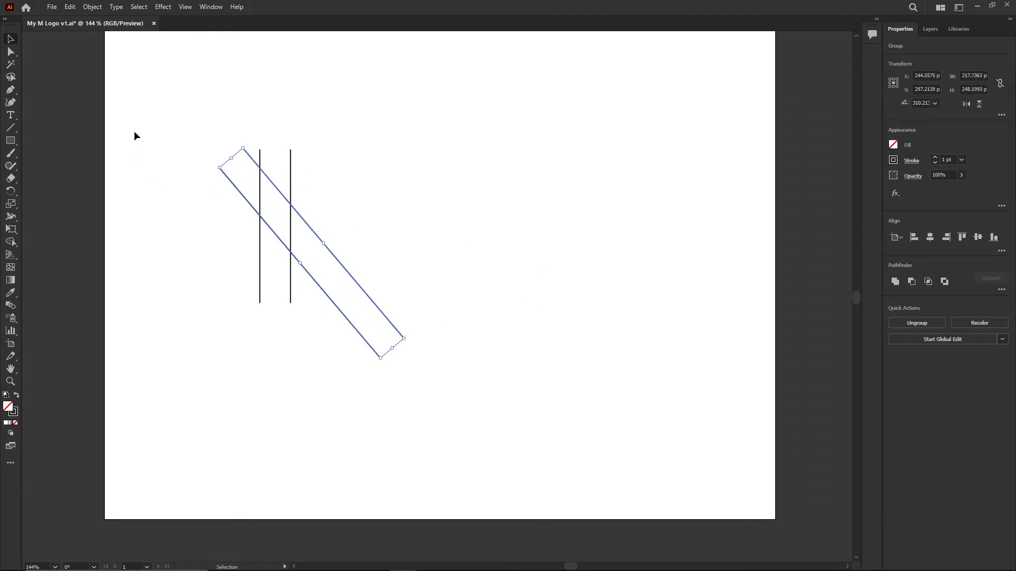
# Select the vertical and diagonal line pairs together and combine them into one group
pyautogui.moveTo(135, 131); pyautogui.dragTo(531, 333)
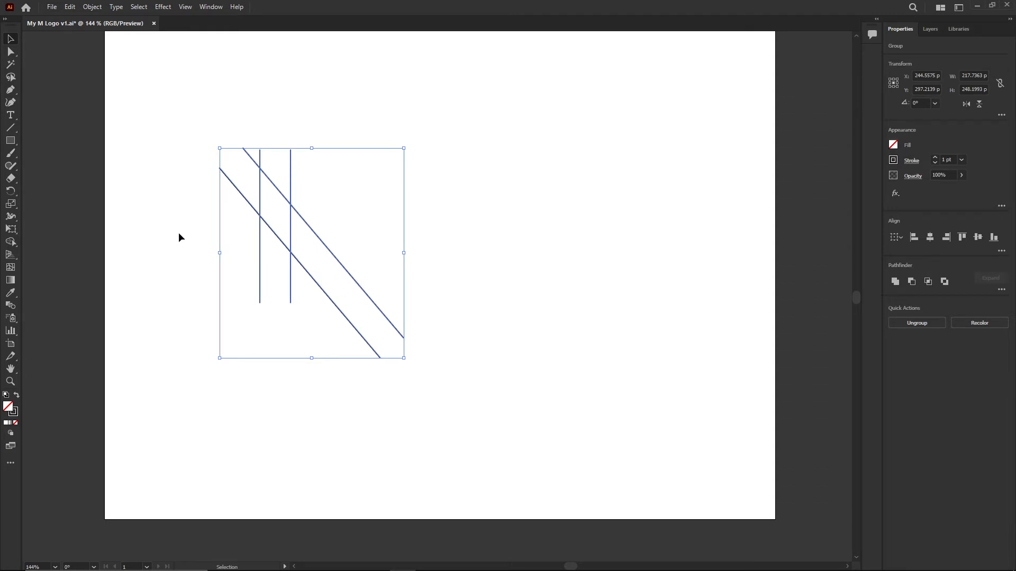
pyautogui.moveTo(167, 201); pyautogui.dragTo(550, 319)
pyautogui.click(94, 8)
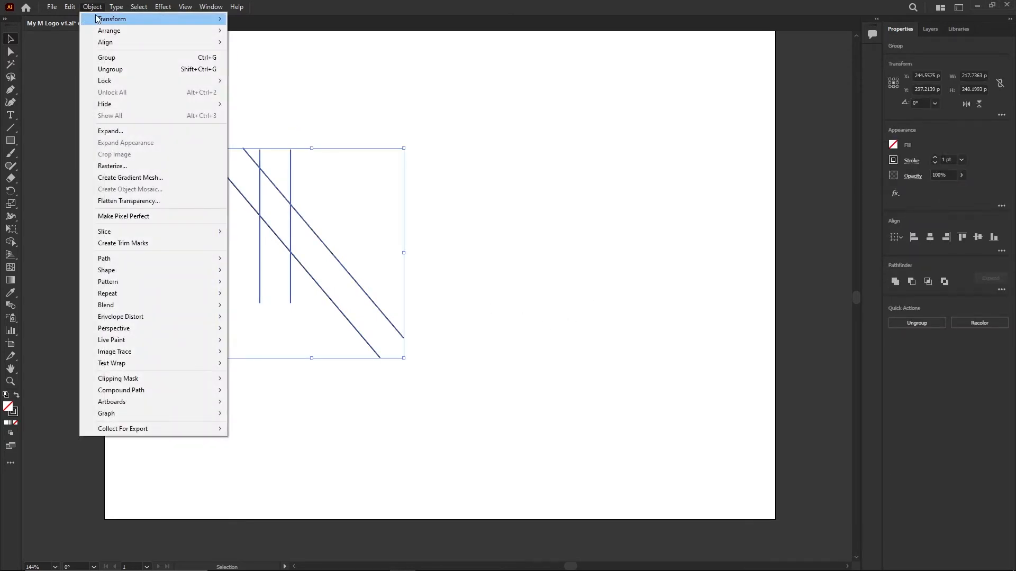
pyautogui.click(128, 59)
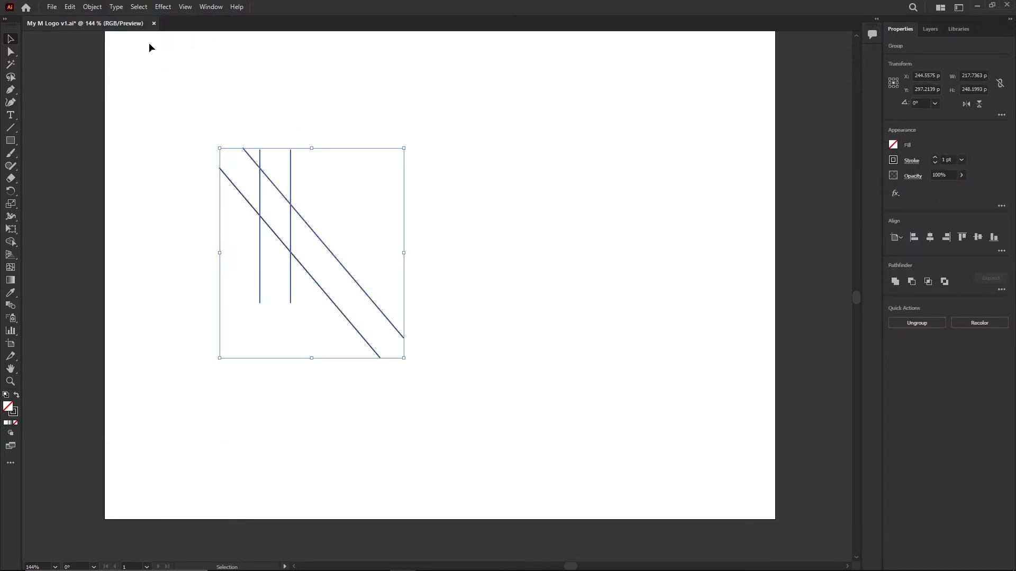
# Reflect the combined line group across the vertical axis as a copy, previewing the other axis options first
pyautogui.click(92, 7)
pyautogui.moveTo(117, 23)
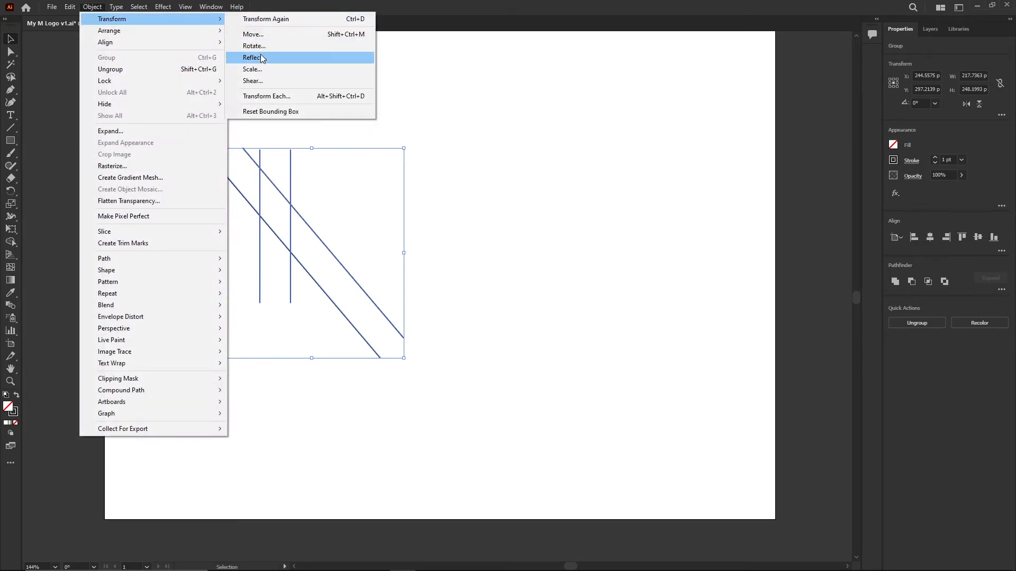
pyautogui.click(349, 58)
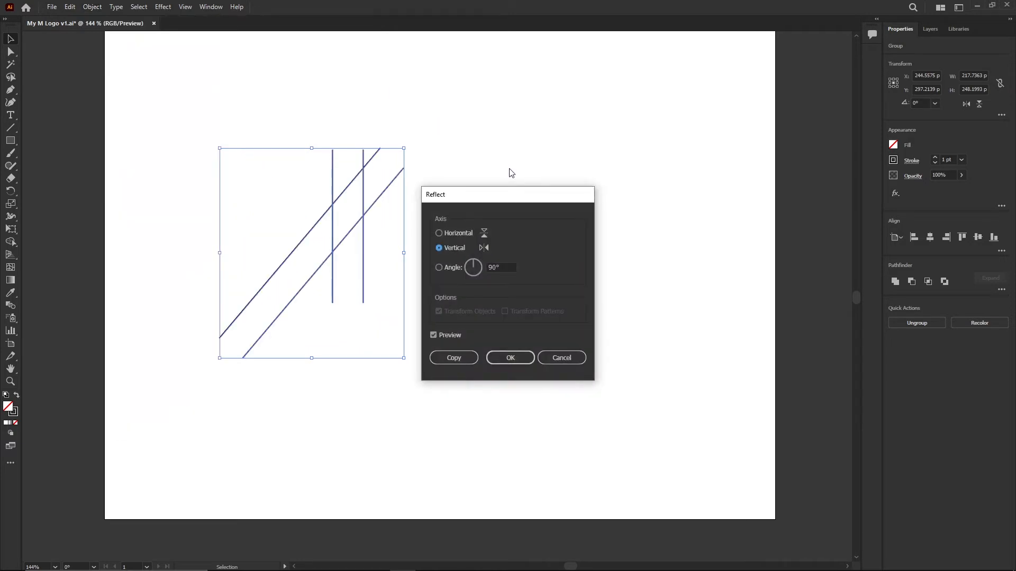
pyautogui.click(433, 336)
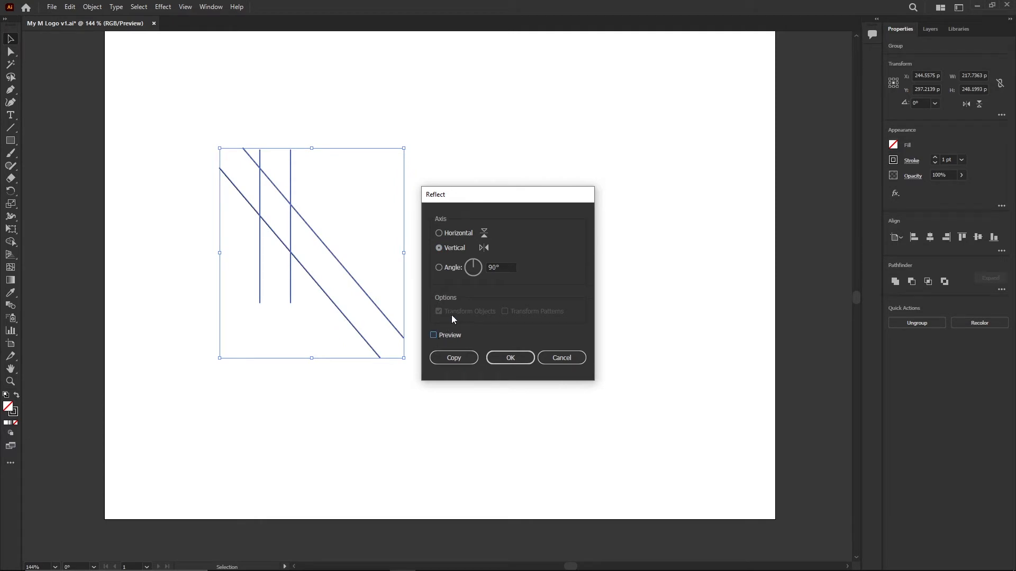
pyautogui.click(439, 233)
pyautogui.click(440, 267)
pyautogui.click(433, 335)
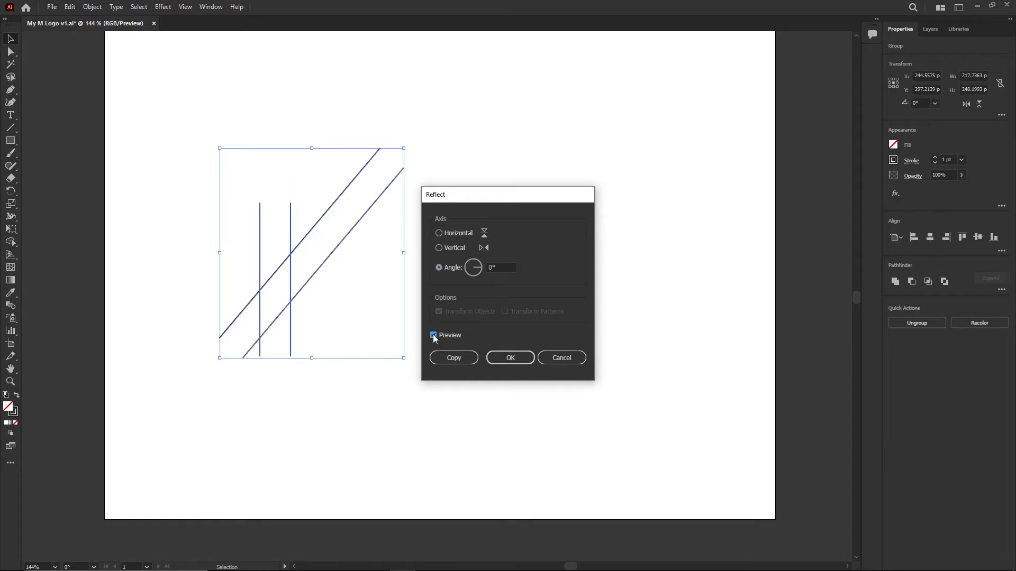
pyautogui.click(442, 233)
pyautogui.click(440, 249)
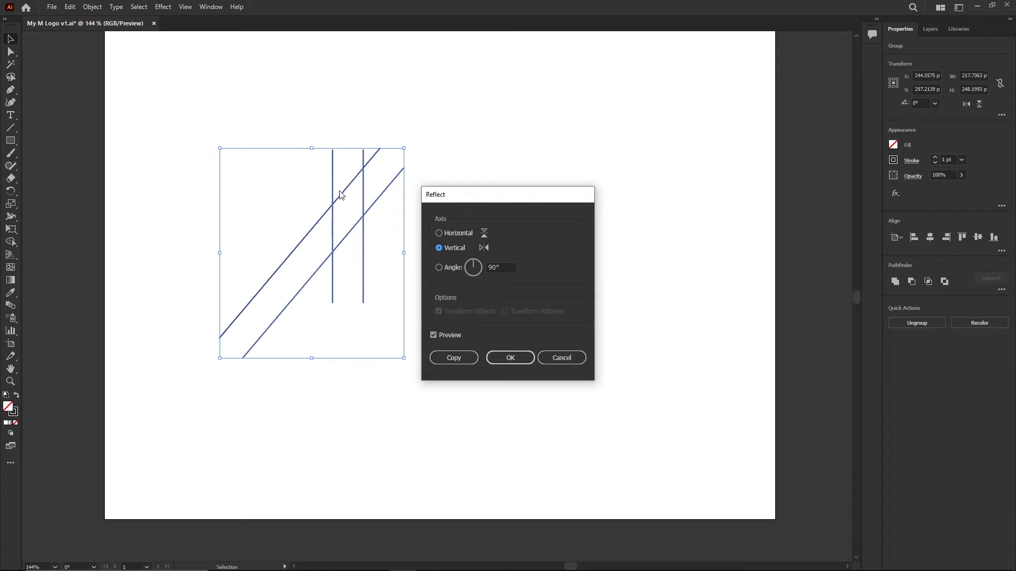
pyautogui.click(455, 358)
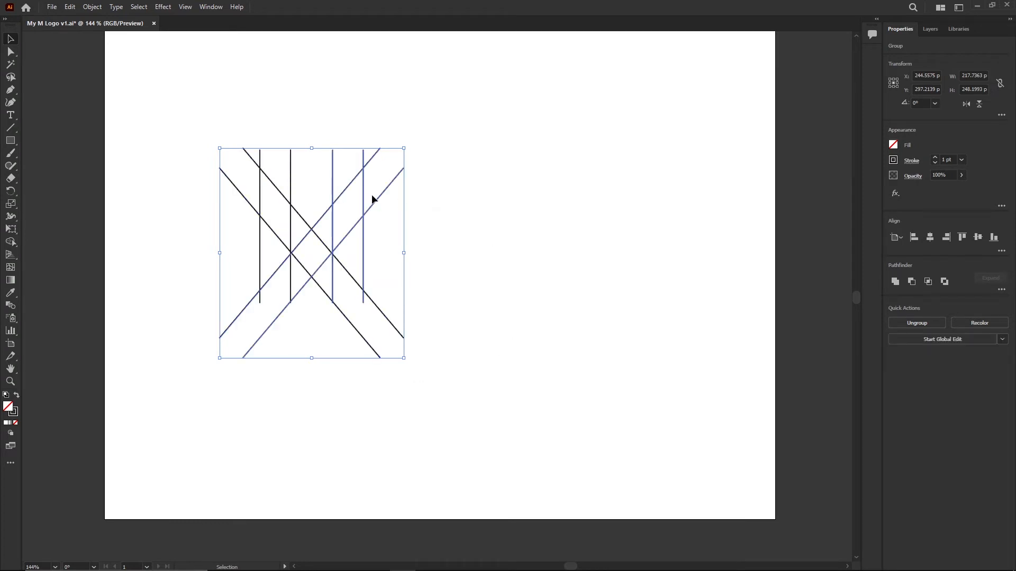
# Move the original line group about 74 pt to the left, level with its mirrored copy, making the pair about 291 pt wide overall
pyautogui.click(484, 307)
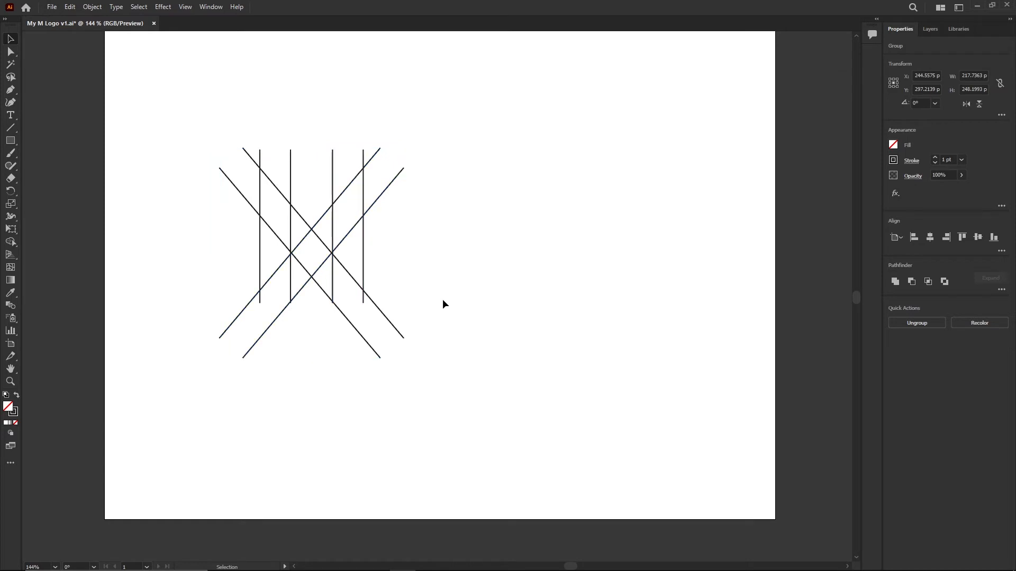
pyautogui.click(280, 195)
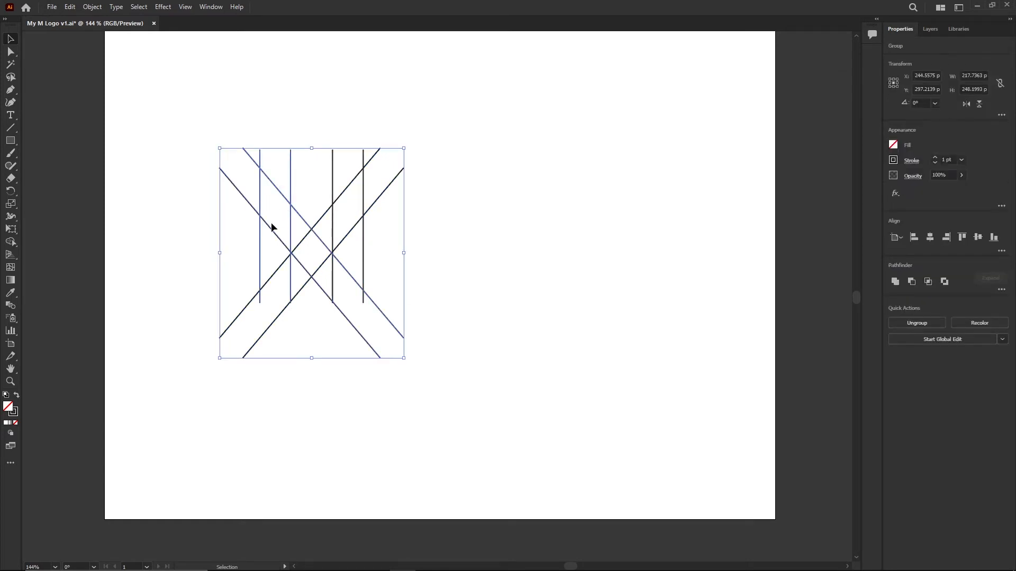
pyautogui.moveTo(271, 228); pyautogui.dragTo(196, 217)
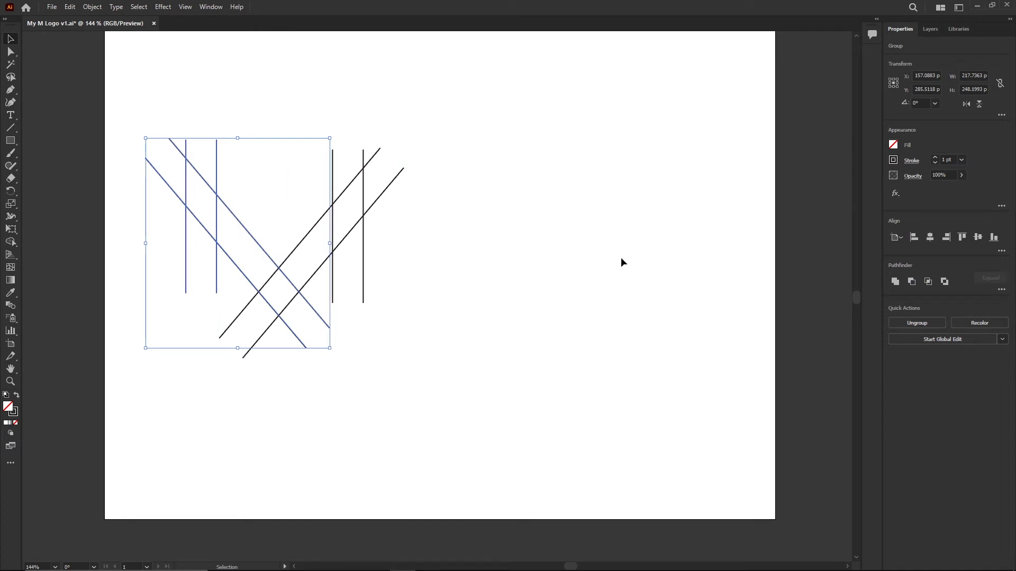
pyautogui.click(620, 257)
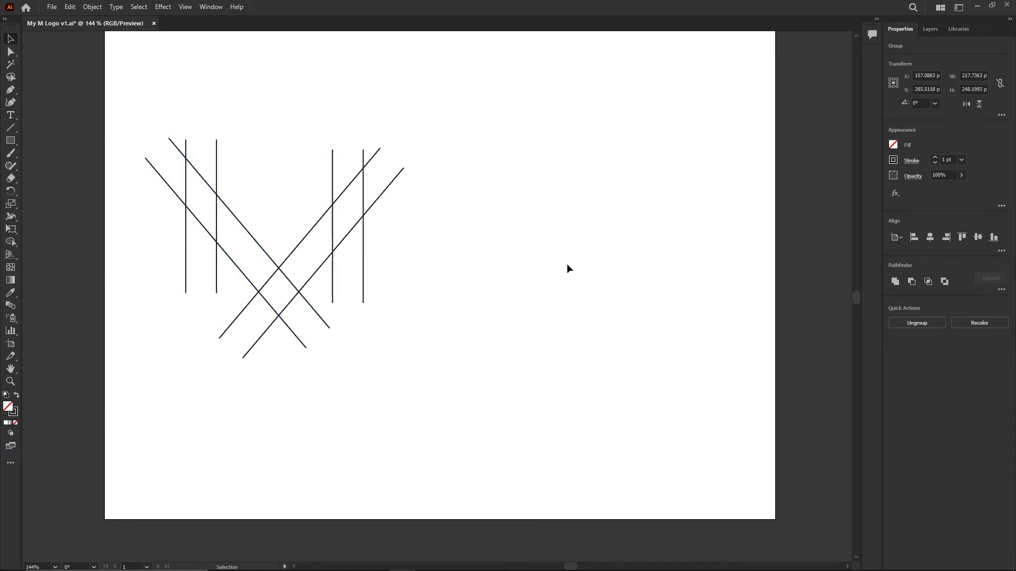
pyautogui.click(230, 255)
pyautogui.moveTo(230, 255); pyautogui.dragTo(241, 269)
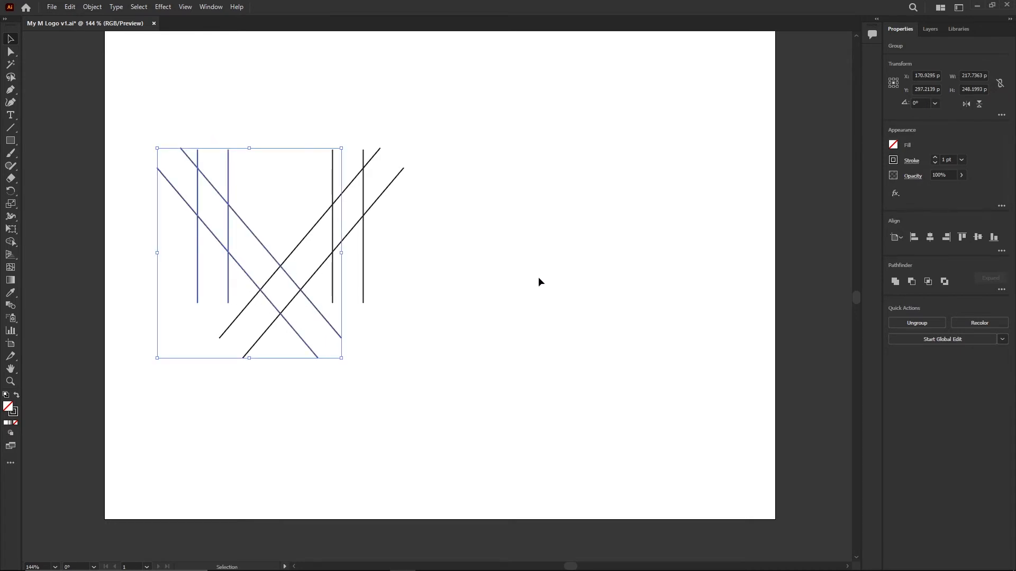
pyautogui.click(574, 278)
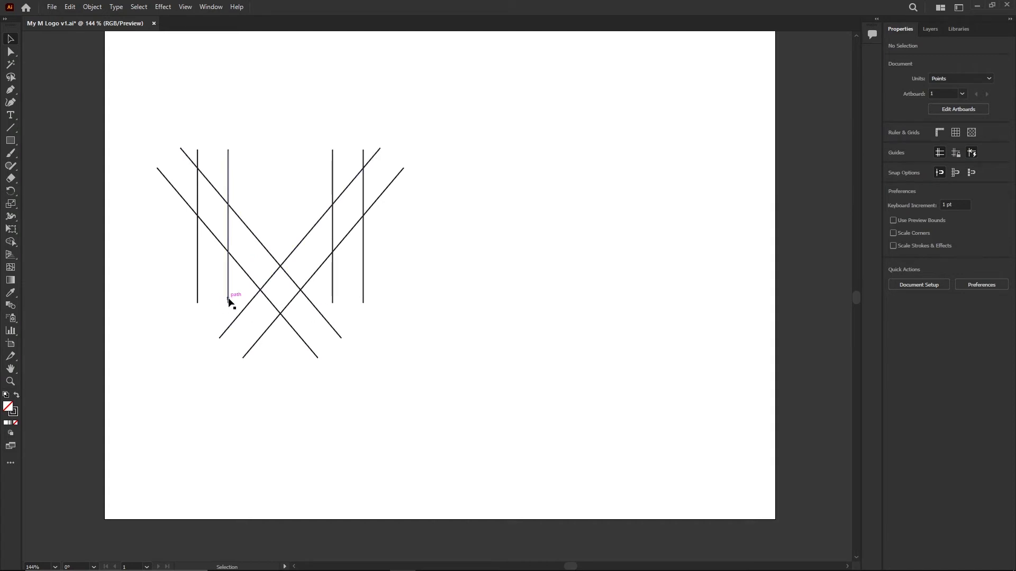
pyautogui.moveTo(148, 199); pyautogui.dragTo(572, 301)
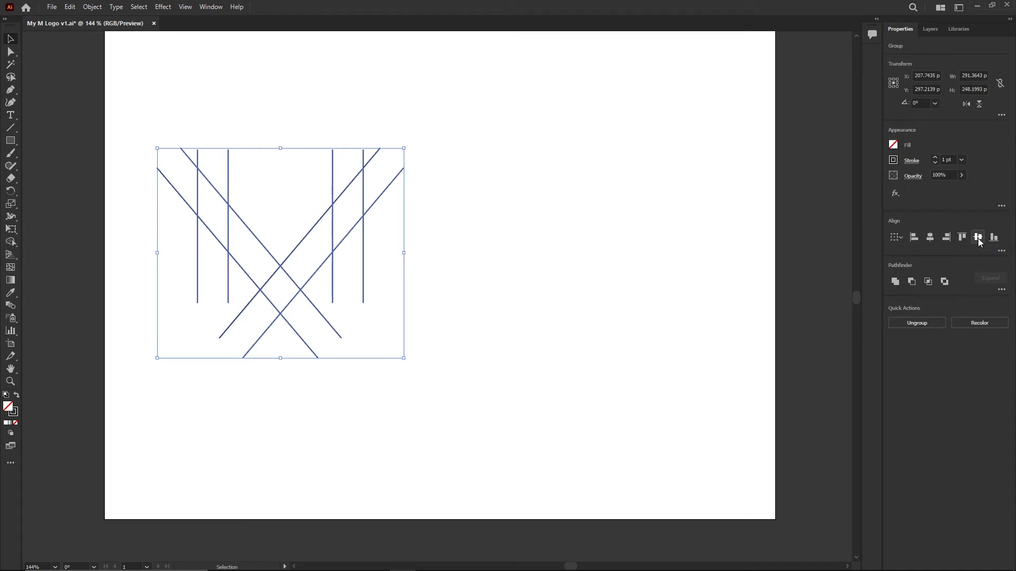
pyautogui.click(450, 315)
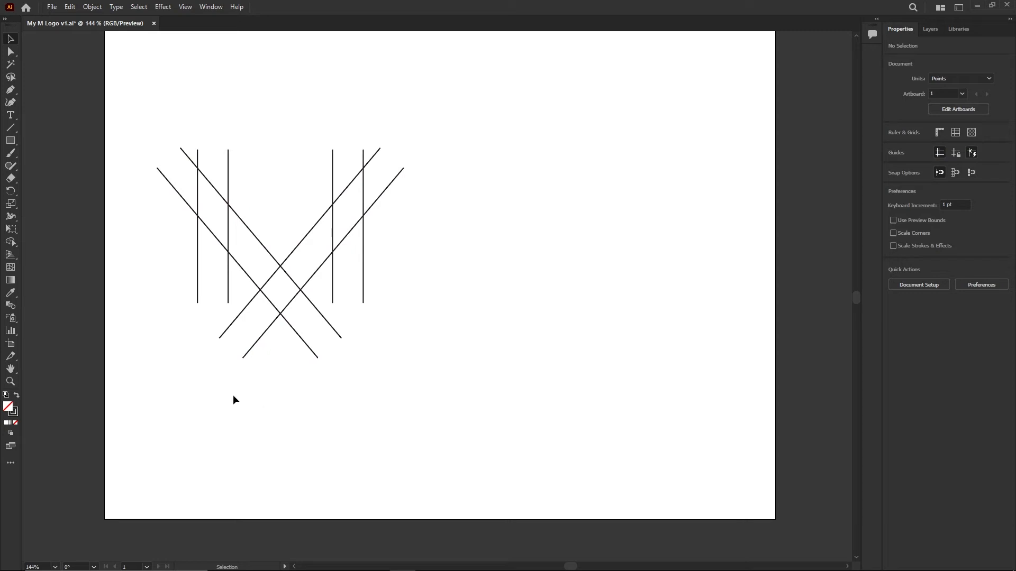
# Draw two 1 pt horizontal lines inward from the upper outer intersections, about 68 pt long at the left and 75 pt at the right
pyautogui.scroll(2, 170, 236)
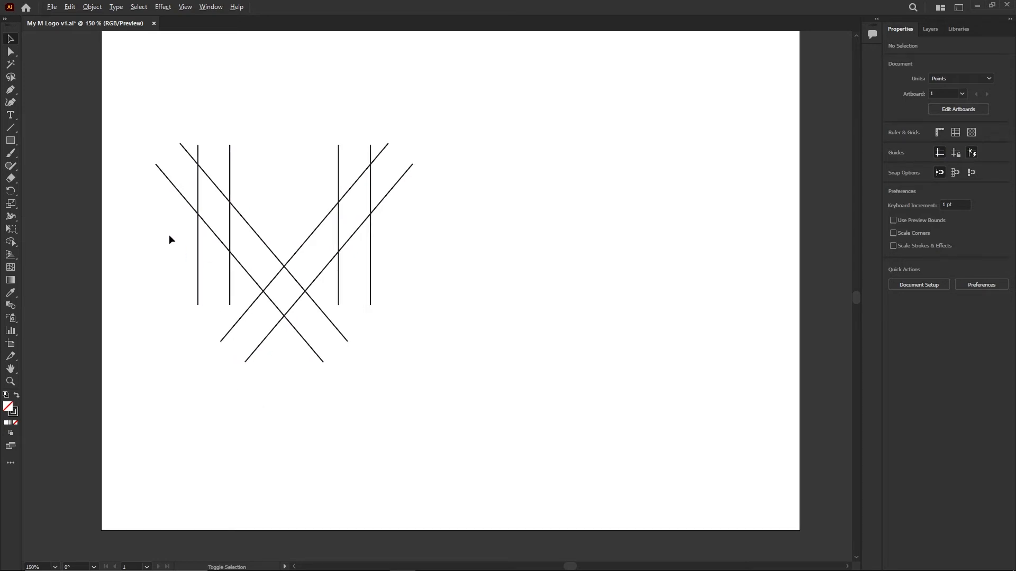
pyautogui.moveTo(152, 220); pyautogui.dragTo(182, 268)
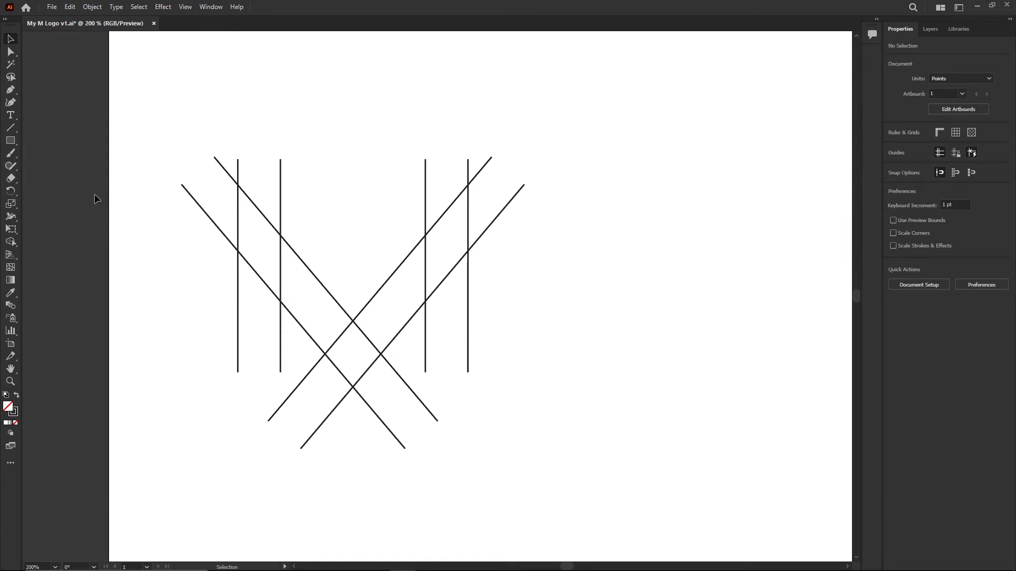
pyautogui.click(12, 128)
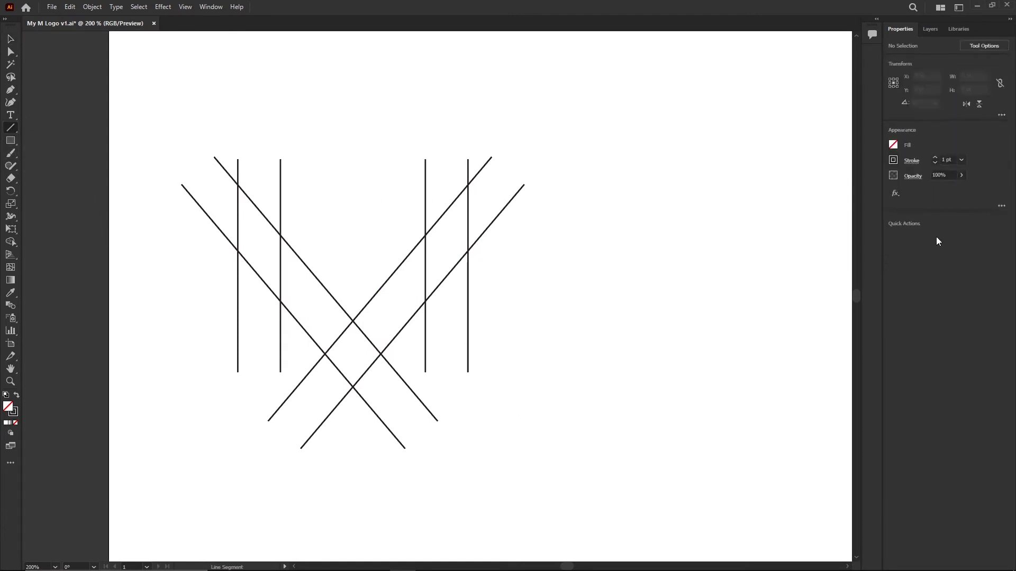
pyautogui.click(961, 162)
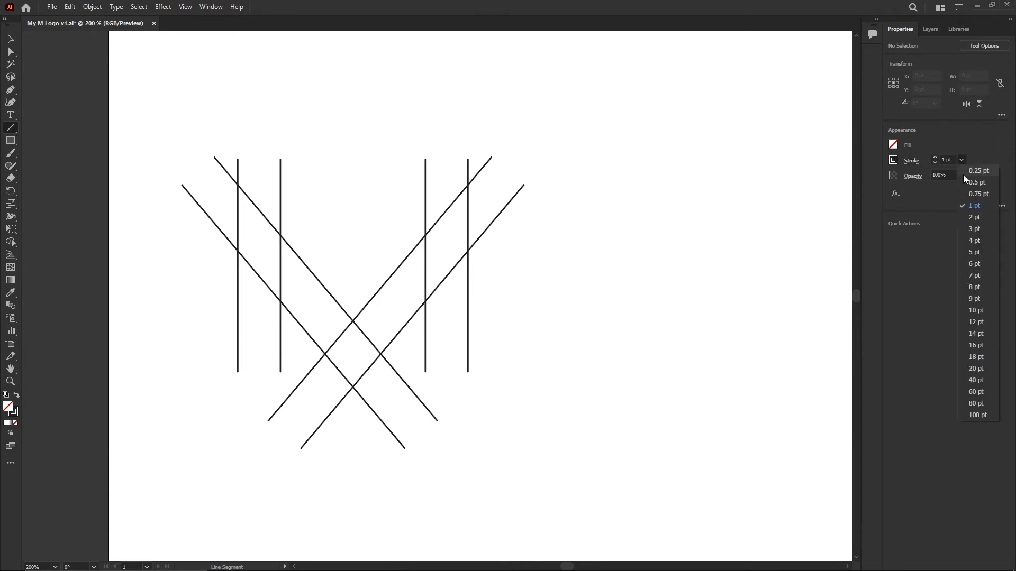
pyautogui.click(974, 206)
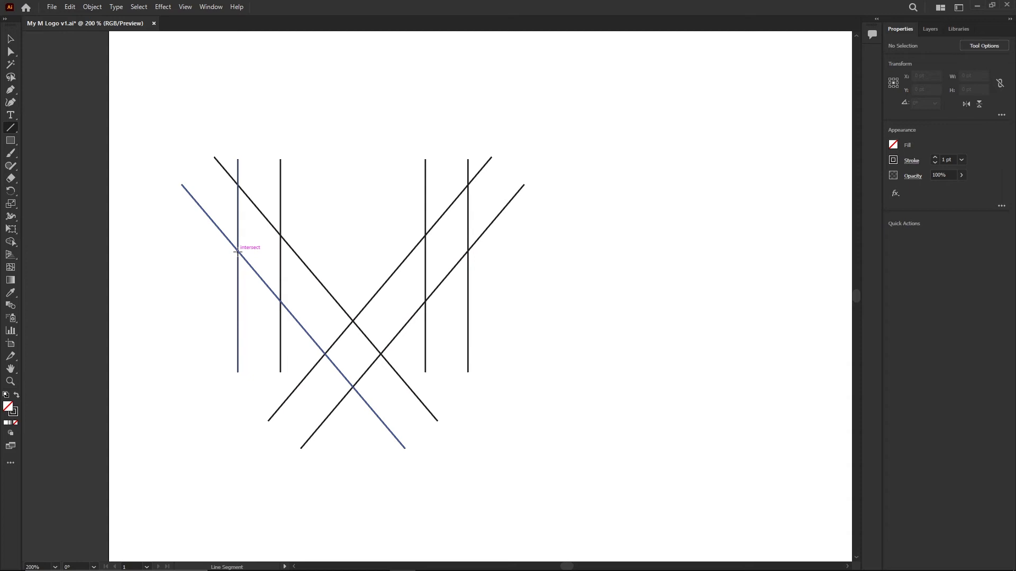
pyautogui.moveTo(237, 251); pyautogui.dragTo(317, 254)
pyautogui.moveTo(317, 253); pyautogui.dragTo(317, 253)
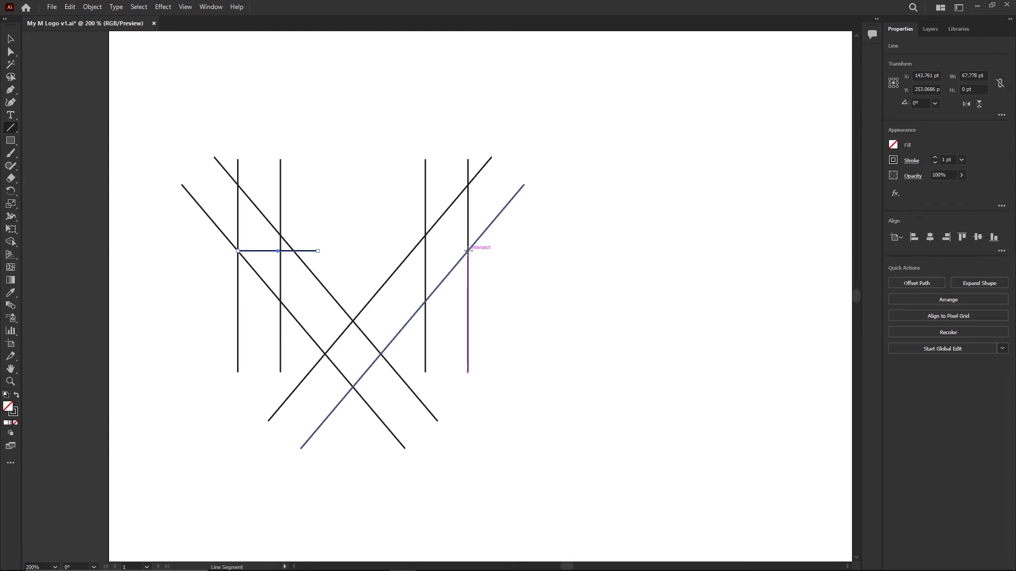
pyautogui.moveTo(468, 251); pyautogui.dragTo(380, 255)
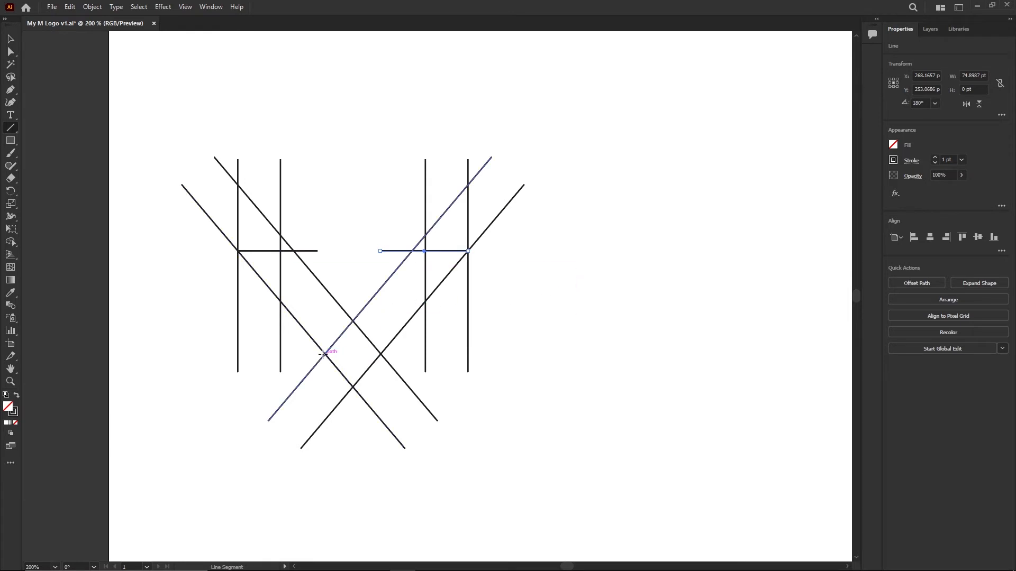
# Draw a horizontal line about 61 pt long from the lower central crossing and one about 215 pt long along the vertical lines' lower ends
pyautogui.moveTo(325, 353); pyautogui.dragTo(397, 353)
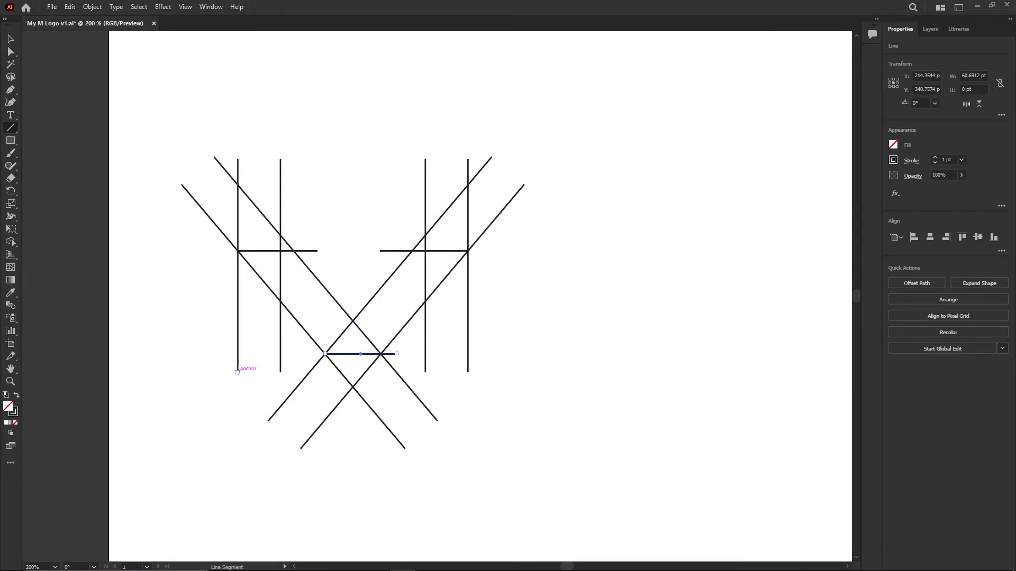
pyautogui.moveTo(237, 373); pyautogui.dragTo(492, 373)
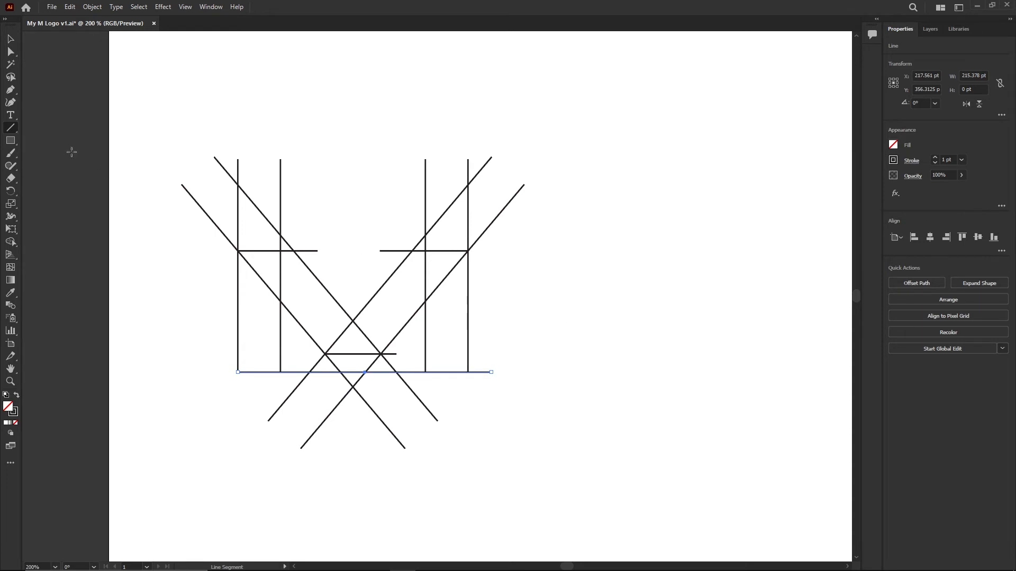
# Select all the lines and remove every excess segment above and between the two upper horizontal lines with the Shape Builder
pyautogui.click(12, 40)
pyautogui.moveTo(141, 92); pyautogui.dragTo(668, 473)
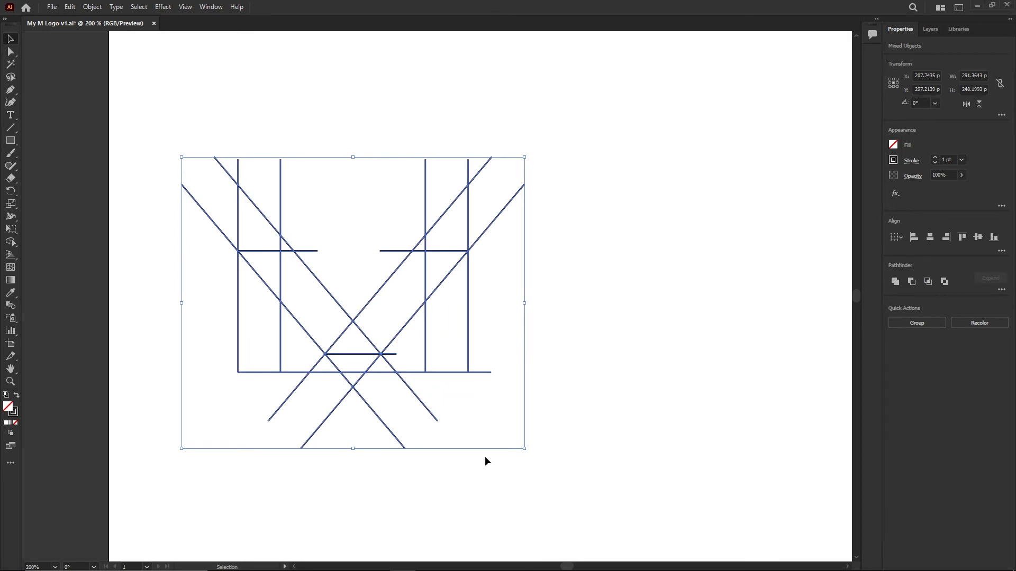
pyautogui.click(12, 242)
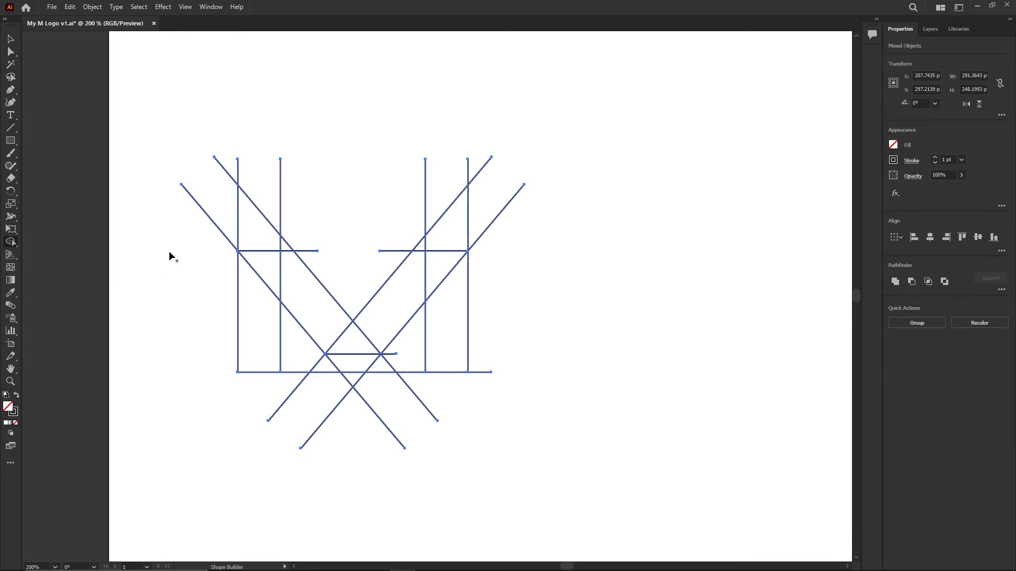
pyautogui.moveTo(194, 236)
pyautogui.mouseDown()
pyautogui.moveTo(330, 214)
pyautogui.moveTo(173, 177)
pyautogui.moveTo(158, 214)
pyautogui.moveTo(297, 198)
pyautogui.moveTo(306, 218)
pyautogui.mouseUp()
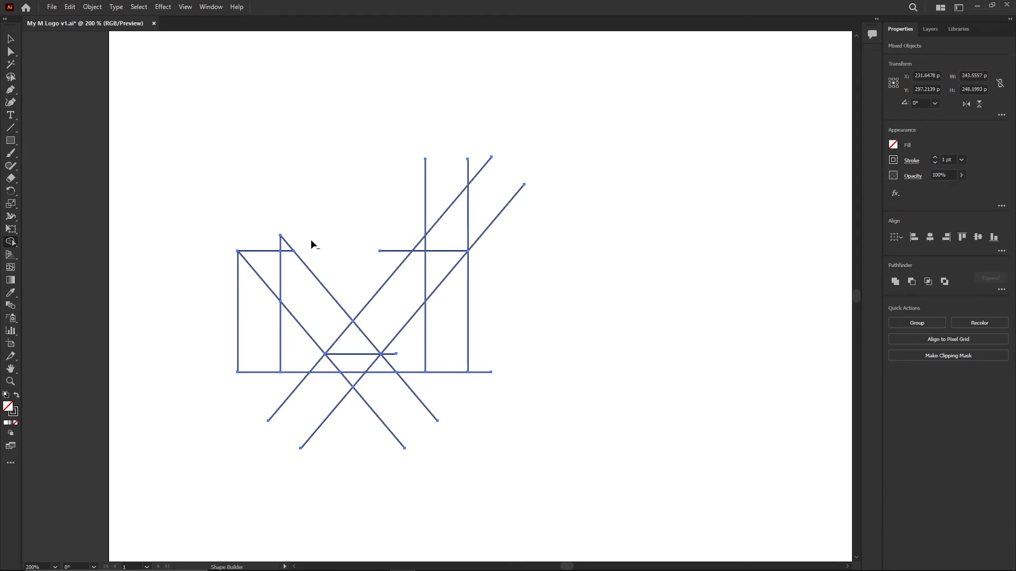
pyautogui.moveTo(263, 243); pyautogui.dragTo(264, 245)
pyautogui.moveTo(356, 214)
pyautogui.mouseDown()
pyautogui.moveTo(556, 238)
pyautogui.moveTo(483, 185)
pyautogui.moveTo(442, 192)
pyautogui.mouseUp()
pyautogui.moveTo(438, 245); pyautogui.dragTo(396, 236)
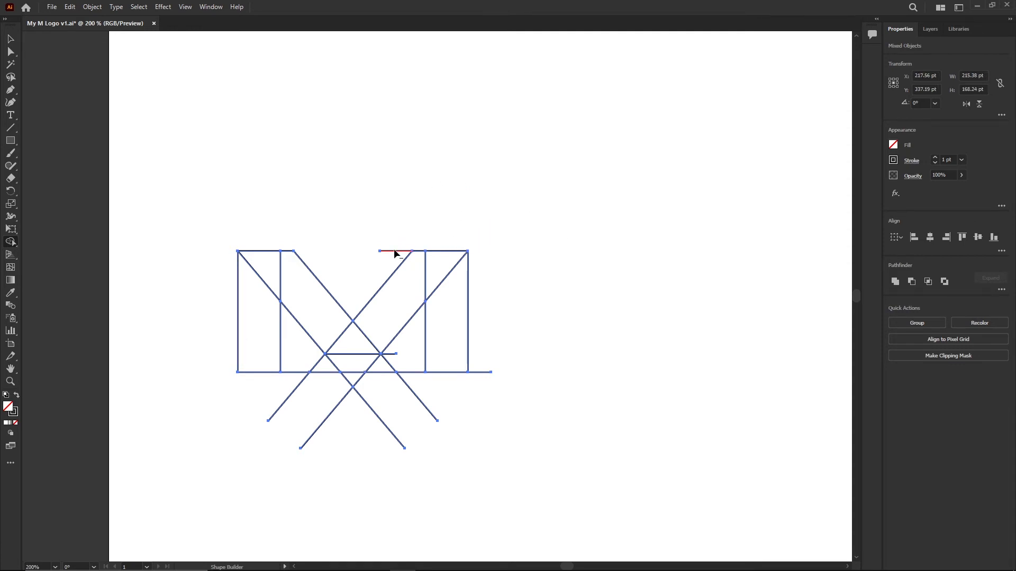
pyautogui.keyDown('alt'); pyautogui.click(394, 251); pyautogui.keyUp('alt')
# Remove the excess baseline, the diagonal ends below the lower central crossing, and the baseline overhang beyond the right leg
pyautogui.keyDown('alt'); pyautogui.click(480, 371); pyautogui.keyUp('alt')
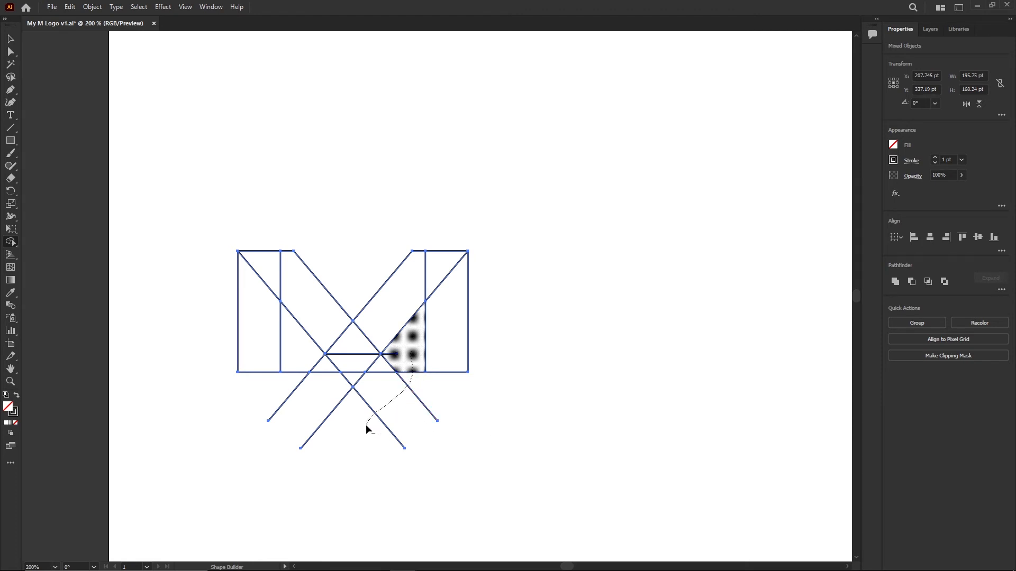
pyautogui.moveTo(366, 424)
pyautogui.keyDown('alt'); pyautogui.mouseDown()
pyautogui.moveTo(295, 397)
pyautogui.moveTo(253, 395)
pyautogui.mouseUp(); pyautogui.keyUp('alt')
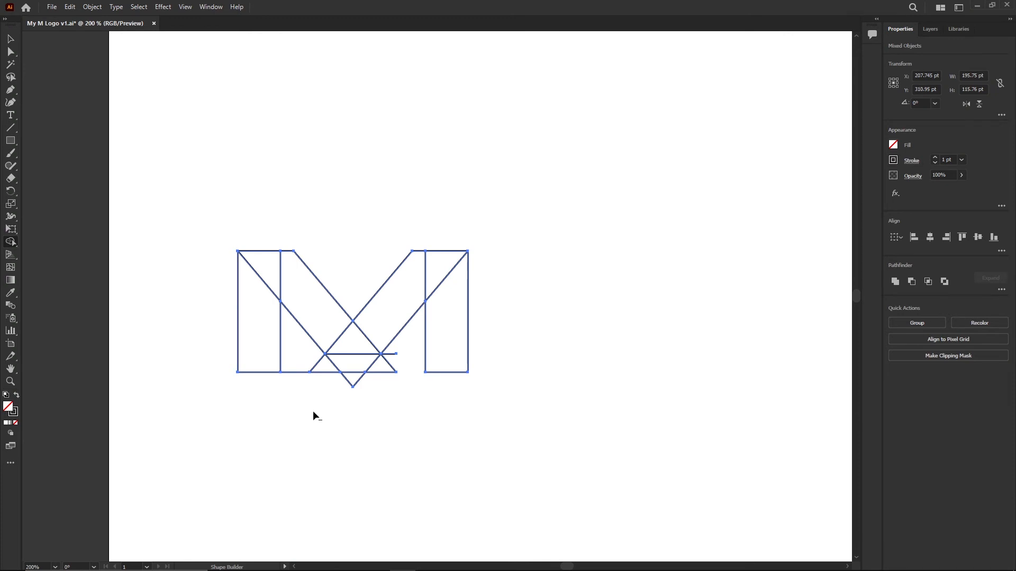
pyautogui.keyDown('alt'); pyautogui.moveTo(302, 364); pyautogui.dragTo(309, 416); pyautogui.keyUp('alt')
pyautogui.keyDown('alt'); pyautogui.moveTo(401, 369); pyautogui.dragTo(309, 366); pyautogui.keyUp('alt')
pyautogui.moveTo(375, 370)
pyautogui.keyDown('alt'); pyautogui.mouseDown()
pyautogui.moveTo(365, 389)
pyautogui.moveTo(333, 369)
pyautogui.moveTo(401, 420)
pyautogui.mouseUp(); pyautogui.keyUp('alt')
pyautogui.keyDown('alt'); pyautogui.moveTo(350, 376); pyautogui.dragTo(392, 368); pyautogui.keyUp('alt')
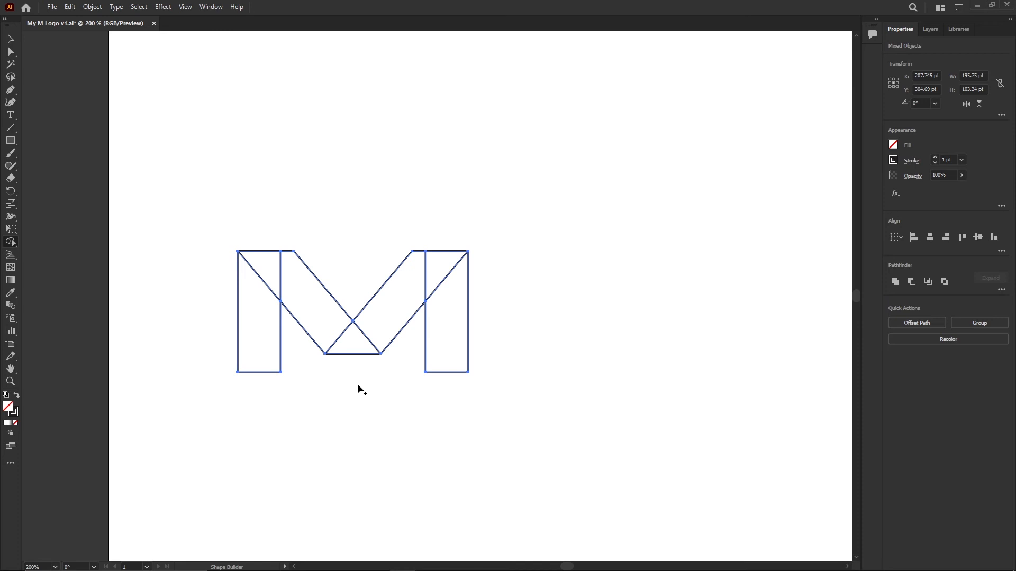
# Merge the regions of the right and left diagonals into one continuous band each, with the right band overlapping the left, and deselect everything
pyautogui.moveTo(358, 346); pyautogui.dragTo(437, 274)
pyautogui.moveTo(272, 272); pyautogui.dragTo(318, 320)
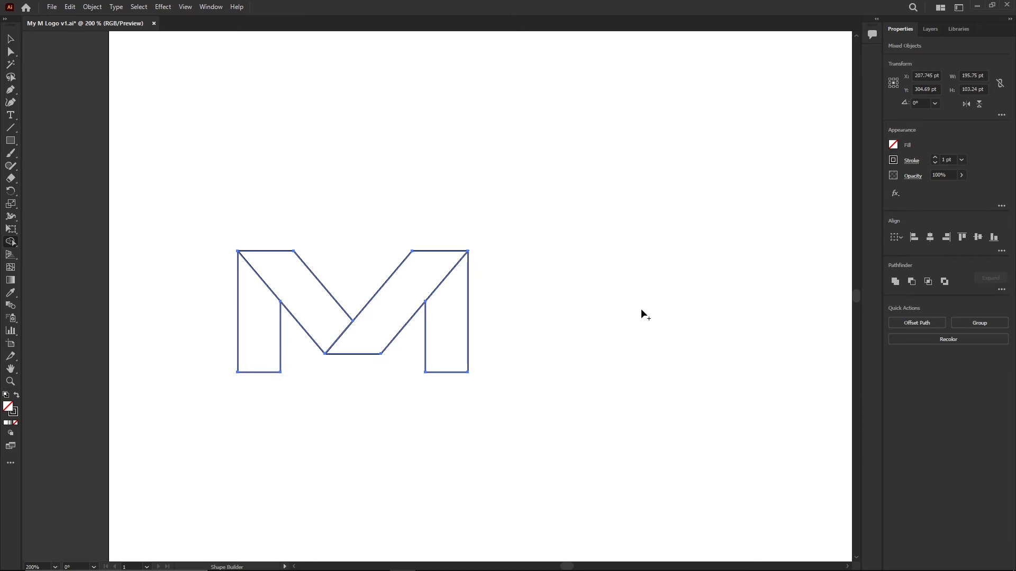
pyautogui.click(12, 41)
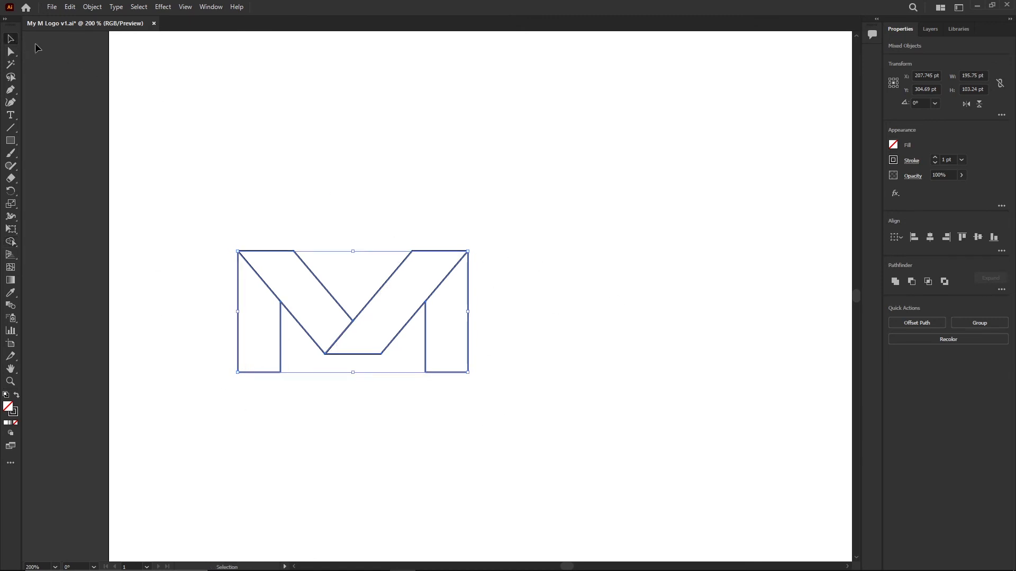
pyautogui.click(656, 386)
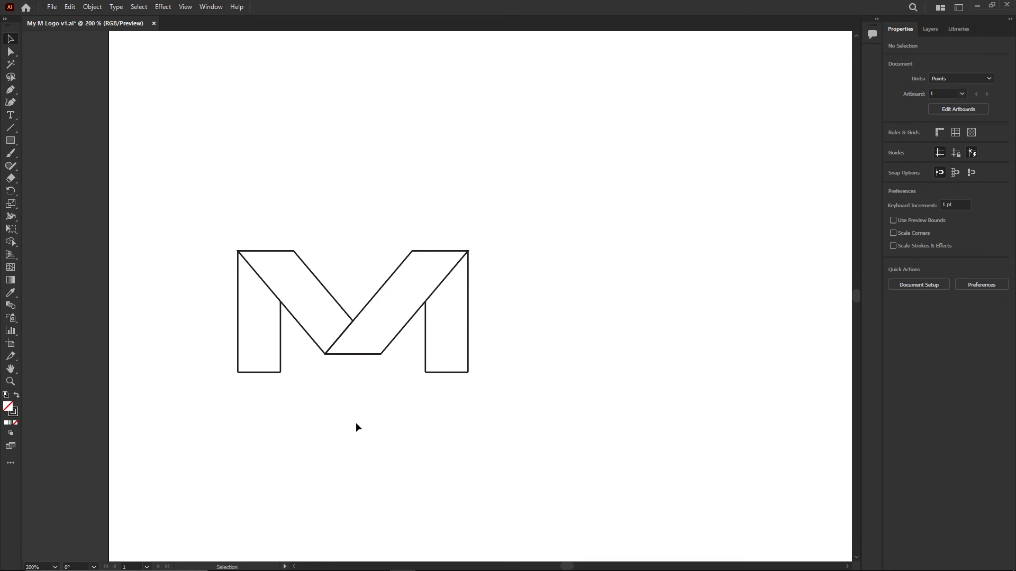
# Select the M's left leg group and move it about 20 pt to the left
pyautogui.click(279, 346)
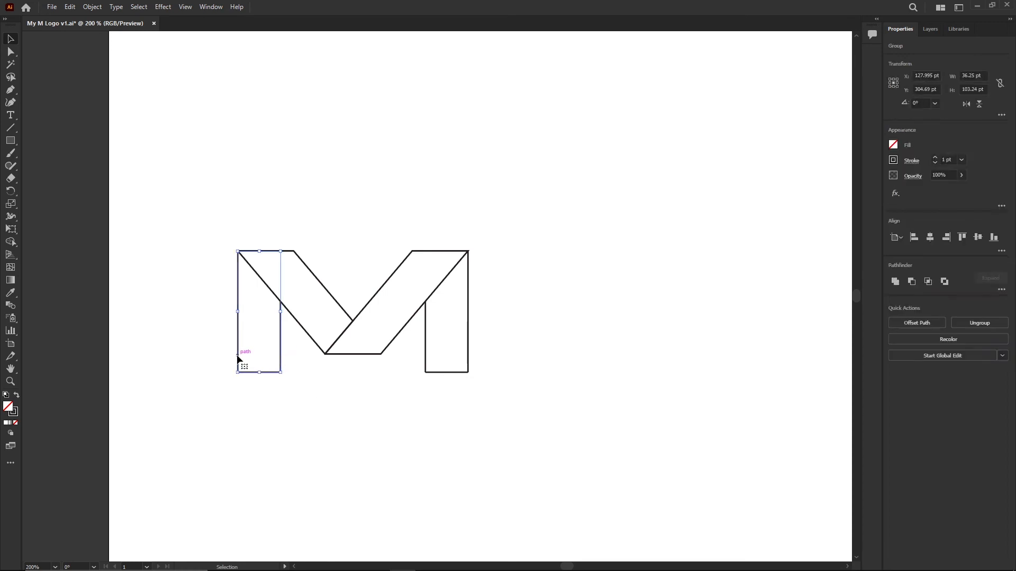
pyautogui.moveTo(238, 358); pyautogui.dragTo(222, 371)
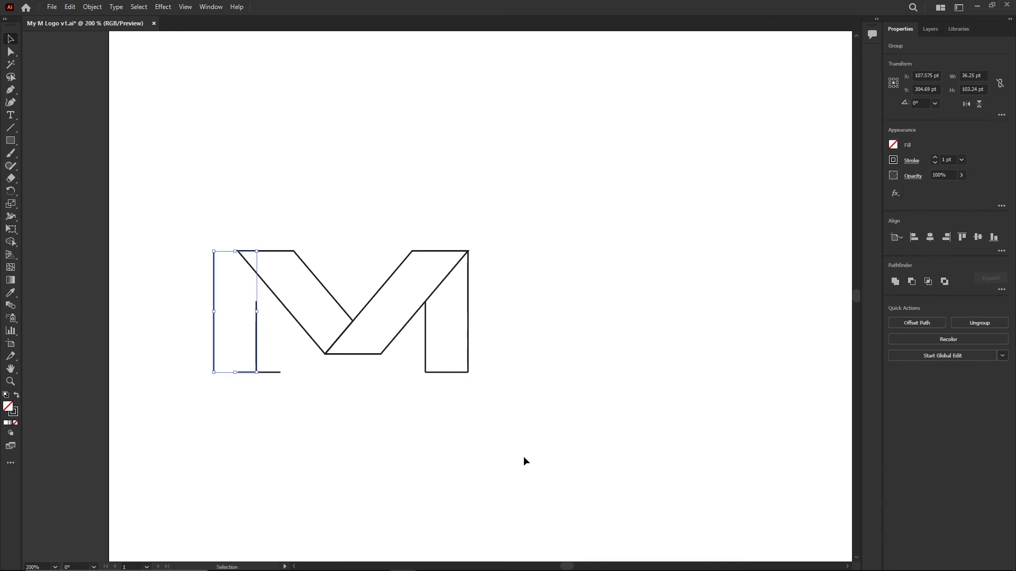
# Undo the left leg's move, select the whole M, and fill both legs with dark gray using the Shape Builder
pyautogui.hotkey('ctrl', 'z')
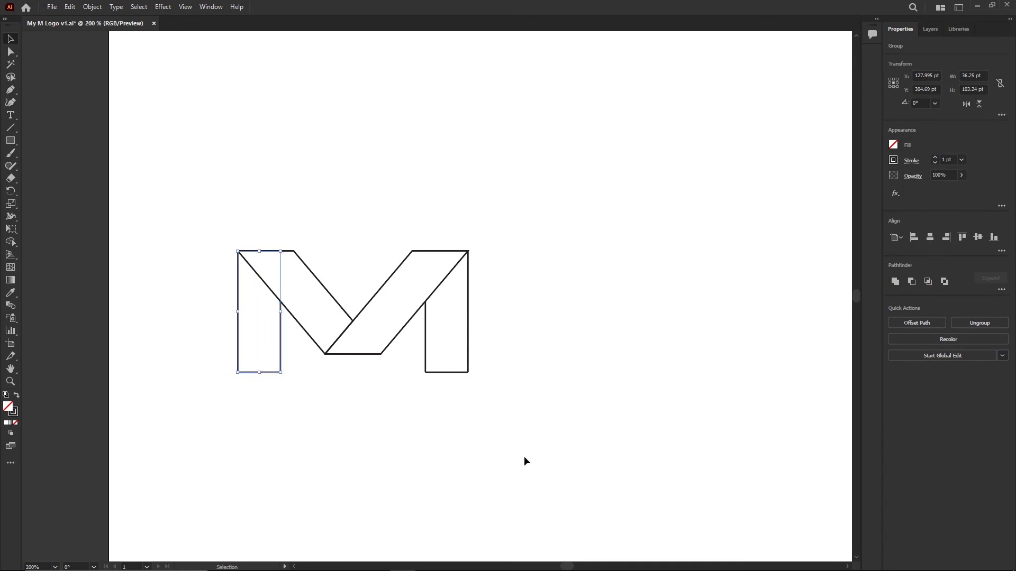
pyautogui.moveTo(175, 209); pyautogui.dragTo(615, 434)
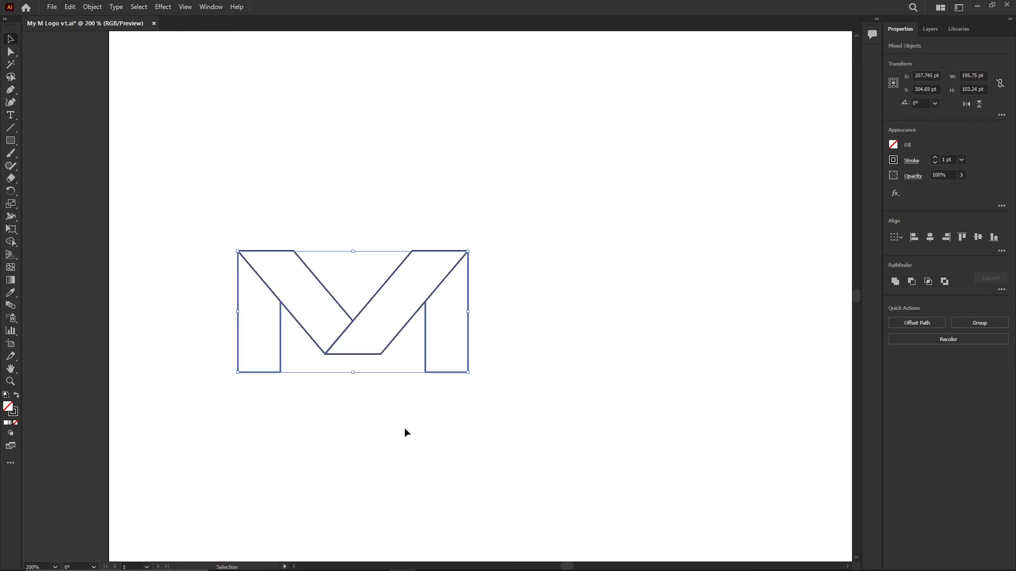
pyautogui.click(11, 242)
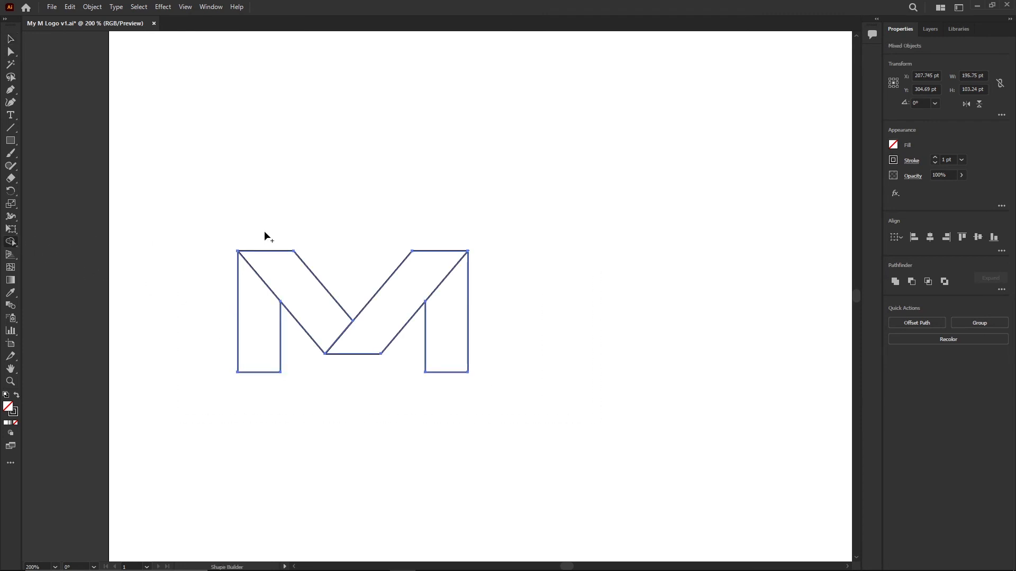
pyautogui.click(893, 147)
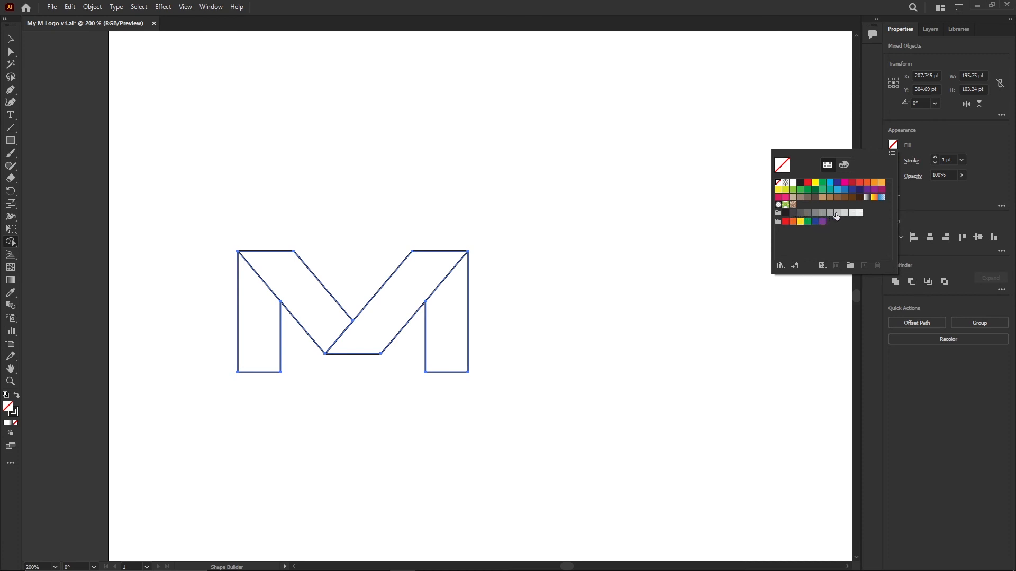
pyautogui.click(799, 213)
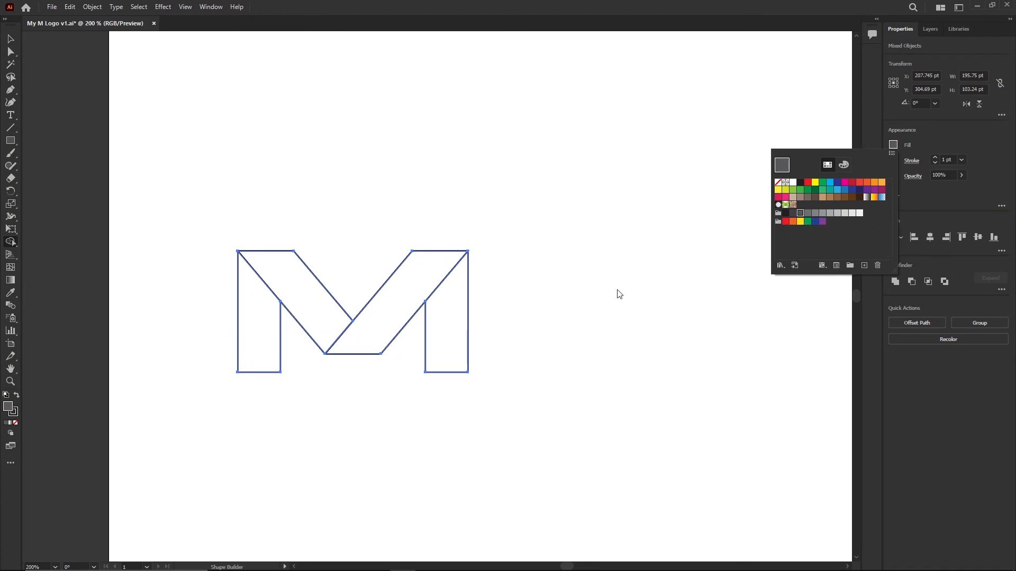
pyautogui.click(260, 344)
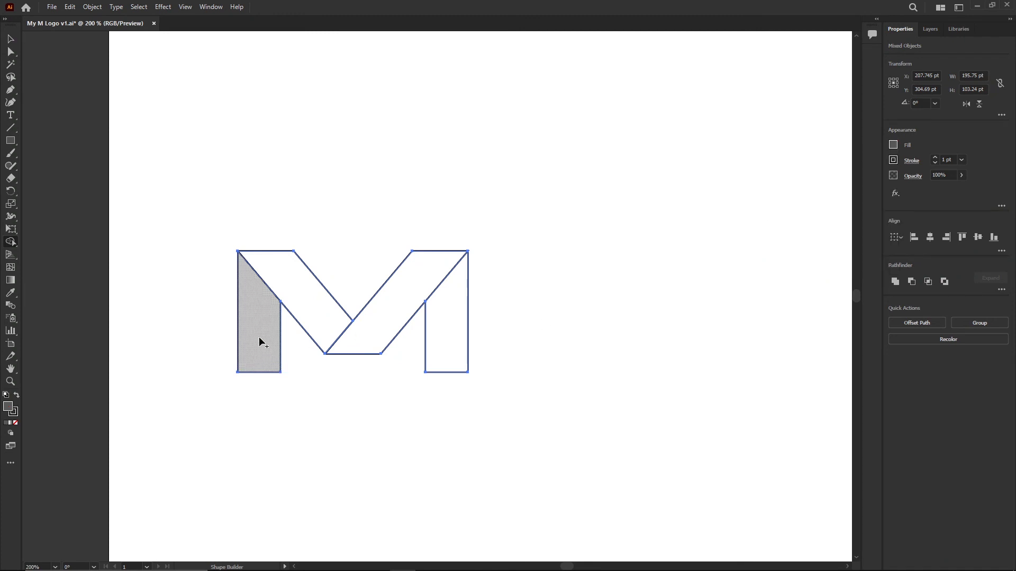
pyautogui.click(258, 341)
pyautogui.click(442, 340)
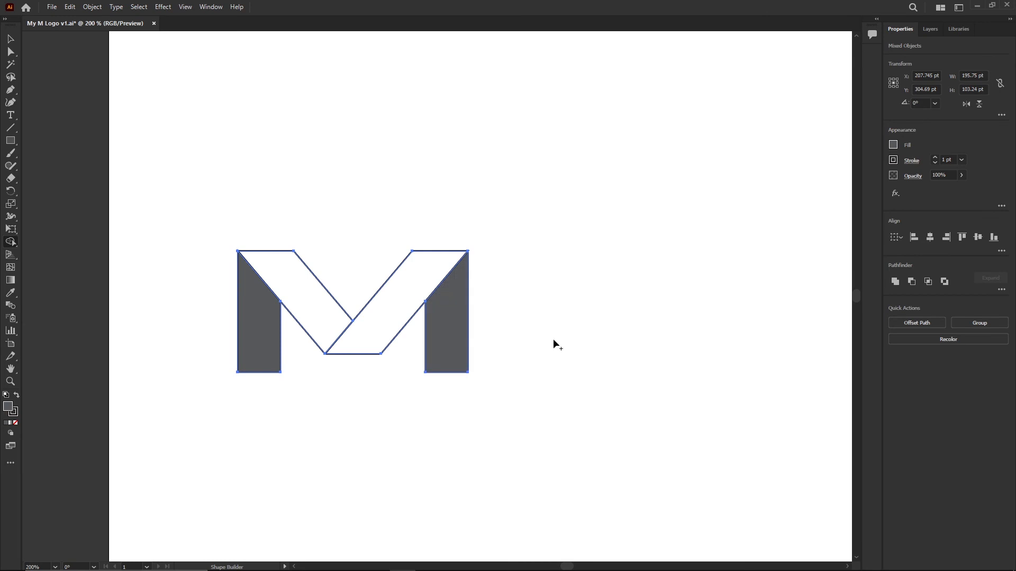
# Fill the M's left diagonal band with medium gray and its right diagonal band with light gray
pyautogui.click(892, 145)
pyautogui.click(814, 214)
pyautogui.click(310, 312)
pyautogui.click(312, 316)
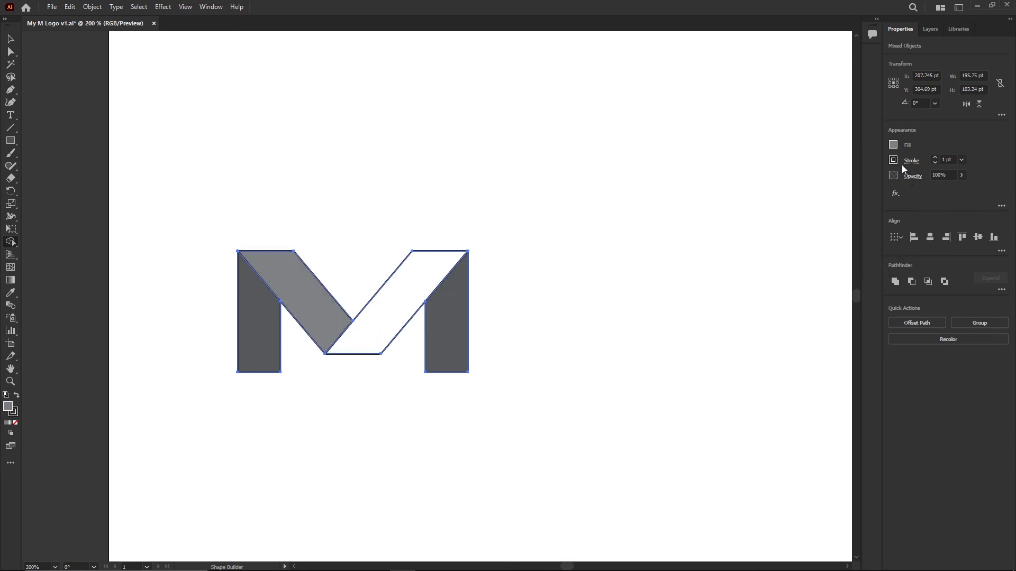
pyautogui.click(893, 145)
pyautogui.click(836, 217)
pyautogui.click(398, 305)
pyautogui.click(399, 306)
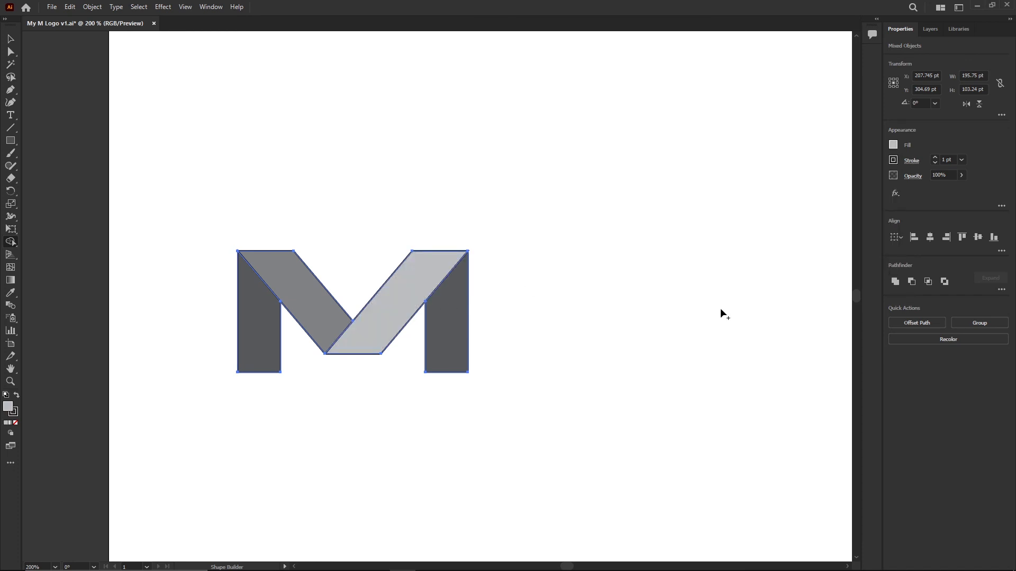
# Refill the M's right leg with the same medium gray as the left diagonal and deselect the artwork
pyautogui.click(894, 145)
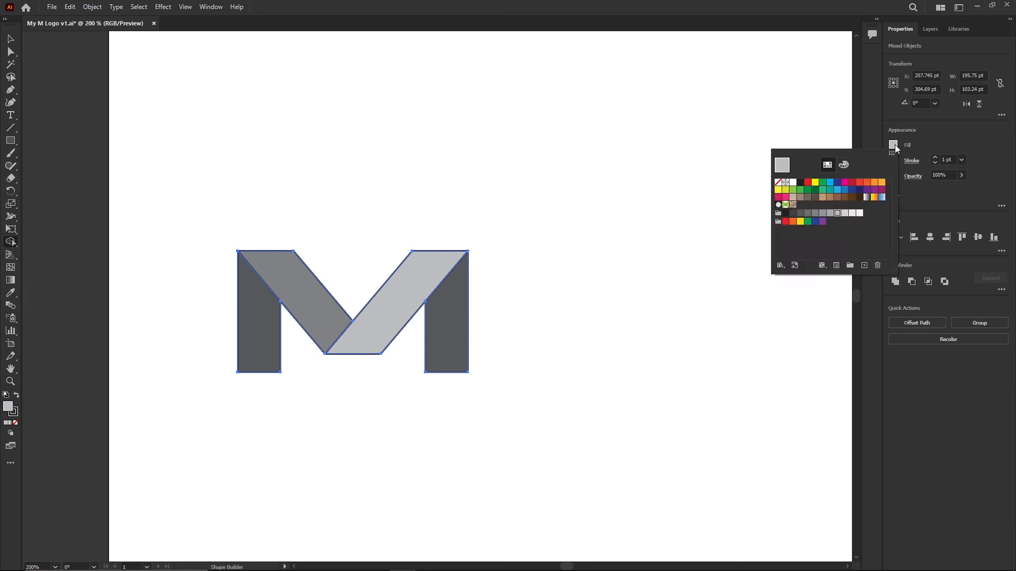
pyautogui.click(817, 215)
pyautogui.click(457, 350)
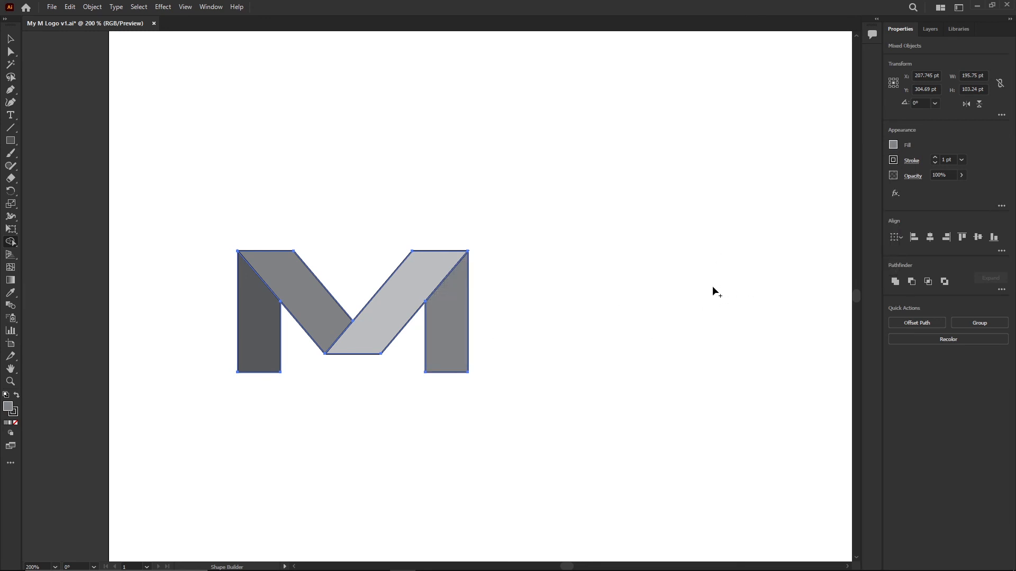
pyautogui.press('v')
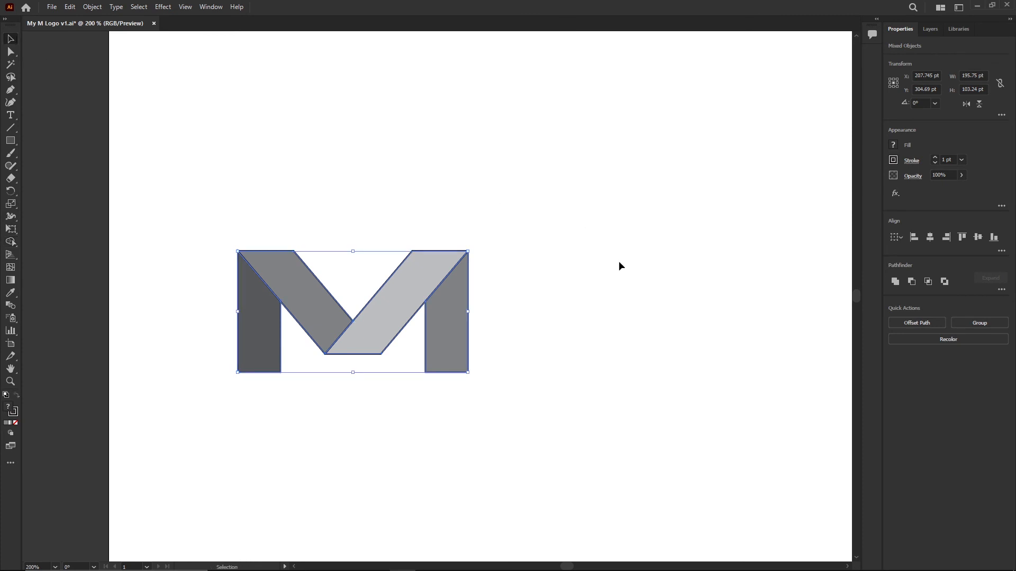
pyautogui.click(629, 296)
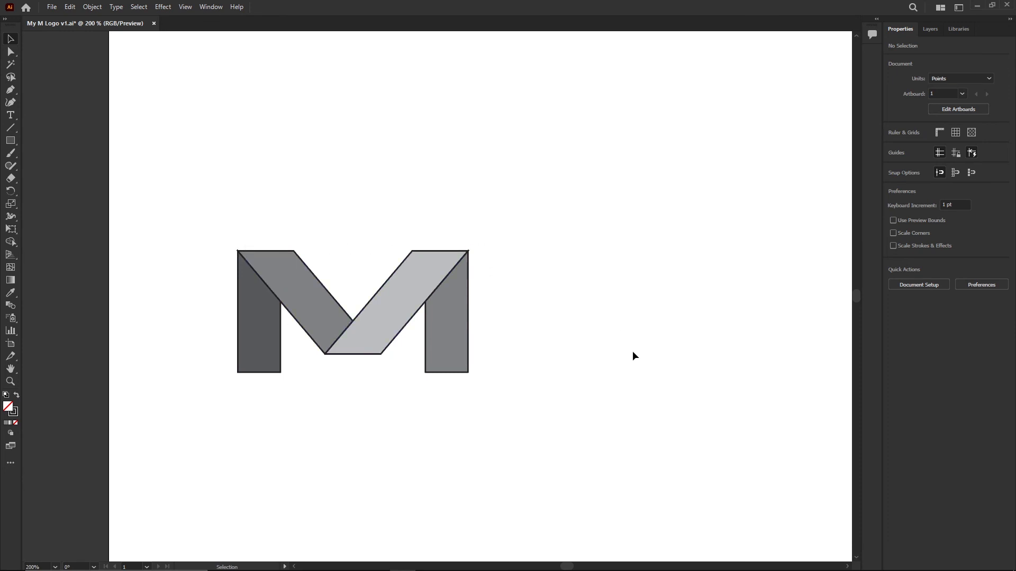
# Select all the M's shapes, set their stroke to None, and deselect them
pyautogui.moveTo(487, 238); pyautogui.dragTo(181, 429)
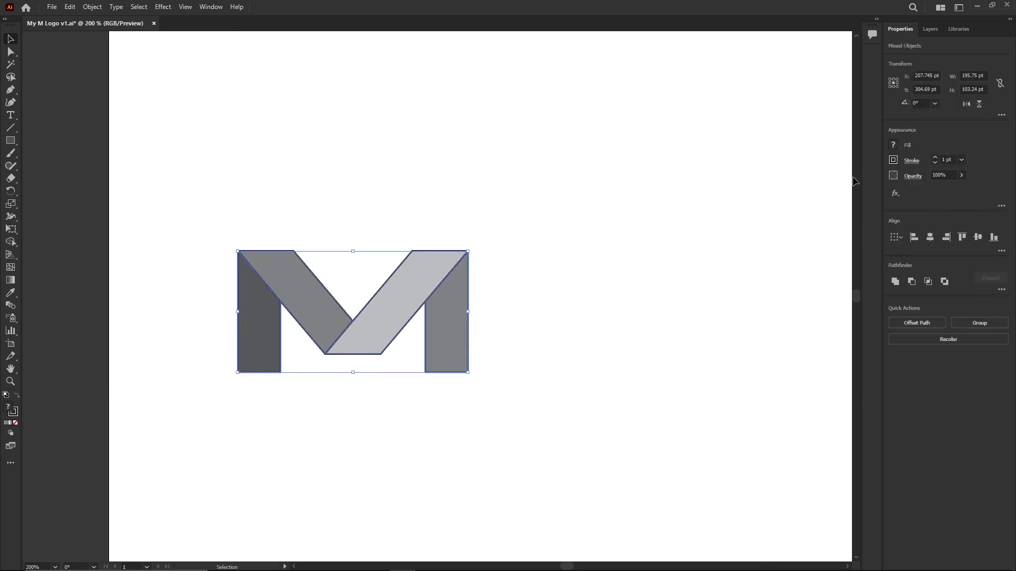
pyautogui.click(894, 159)
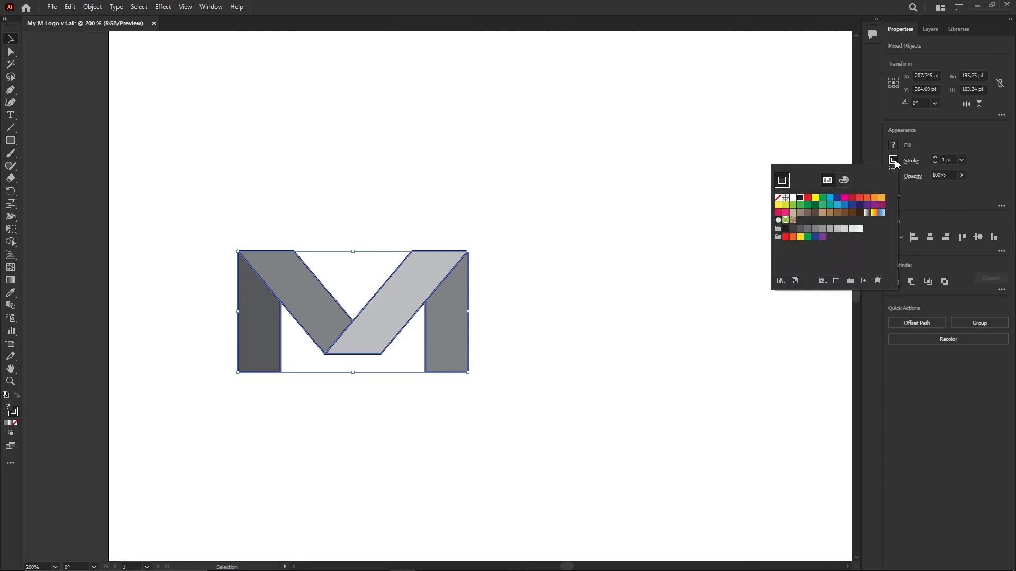
pyautogui.click(778, 197)
pyautogui.click(993, 194)
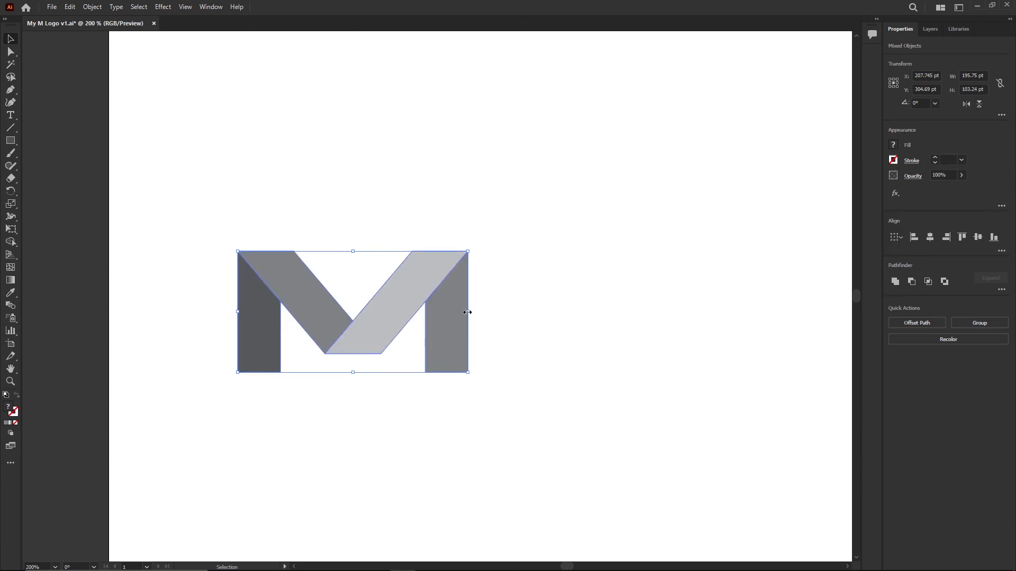
pyautogui.click(492, 220)
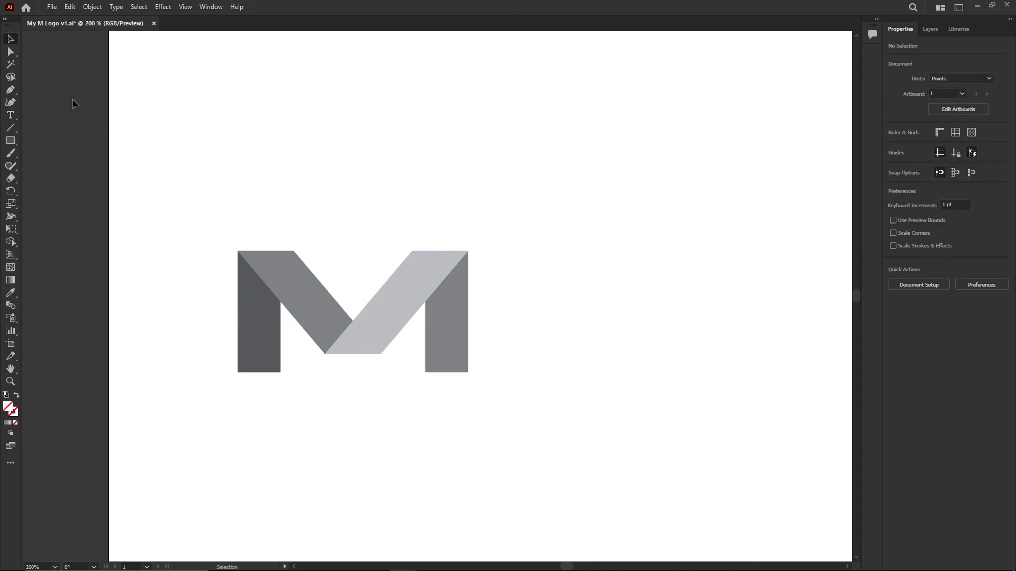
# Draw a rectangle about 520 by 612 pt from the artboard's upper-left corner over the M and fill it with very dark gray
pyautogui.click(14, 140)
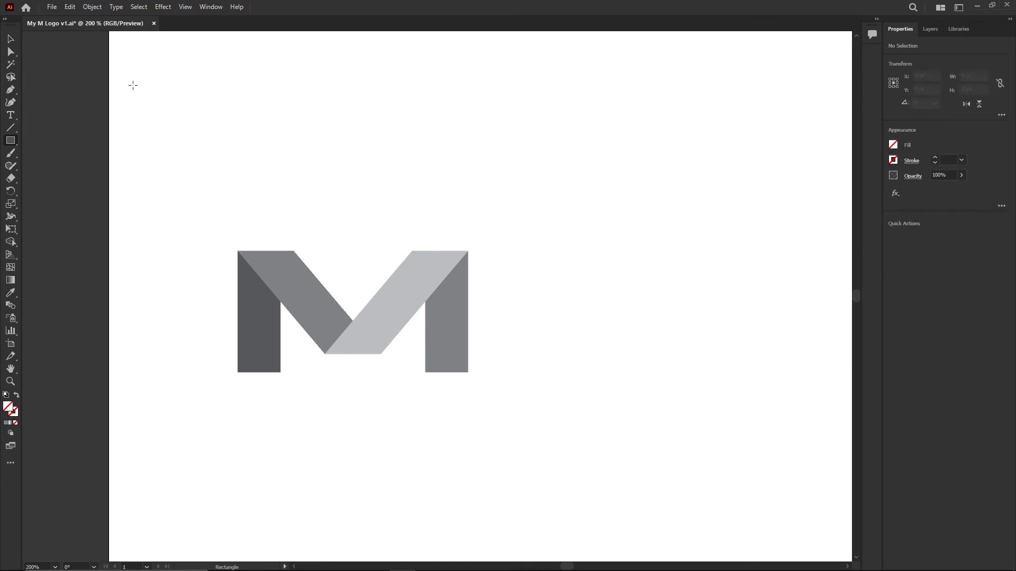
pyautogui.hotkey('ctrl', '0')
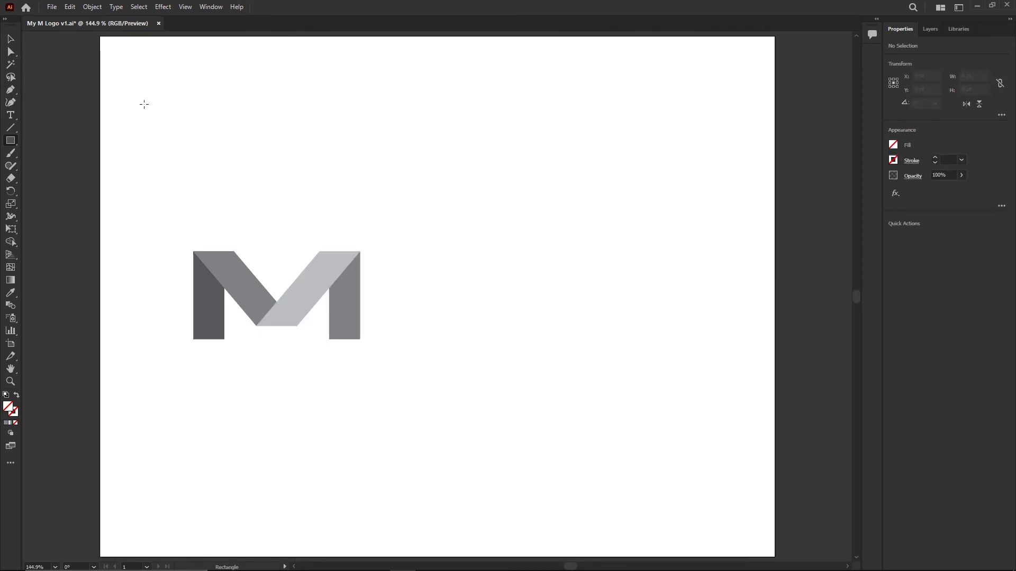
pyautogui.moveTo(100, 37); pyautogui.dragTo(543, 556)
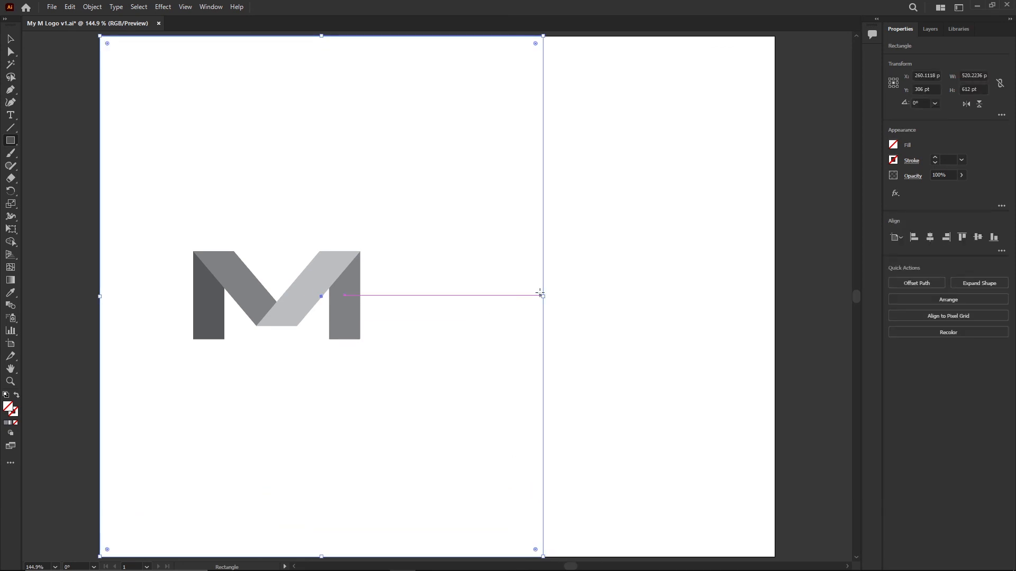
pyautogui.click(893, 158)
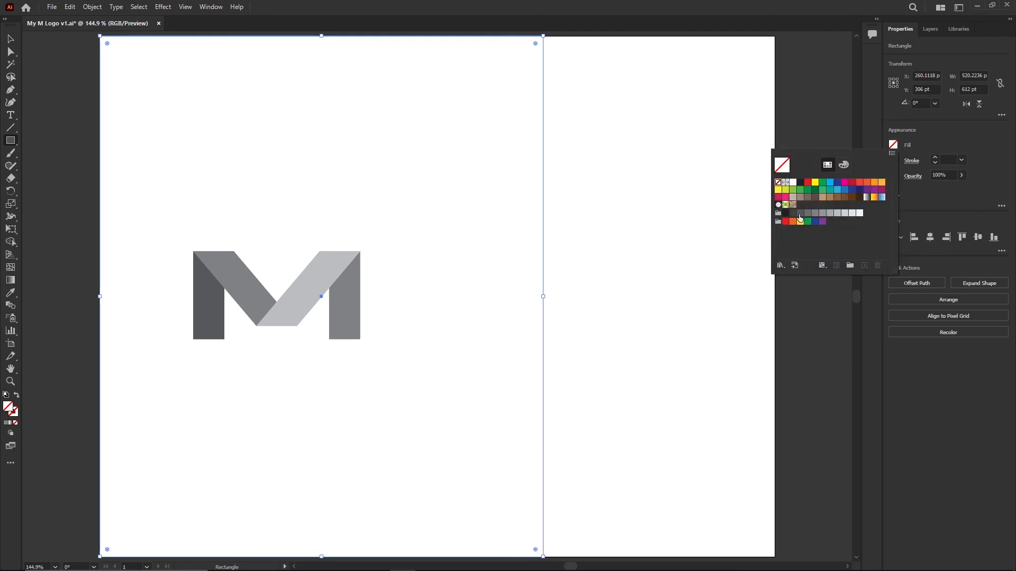
pyautogui.click(794, 213)
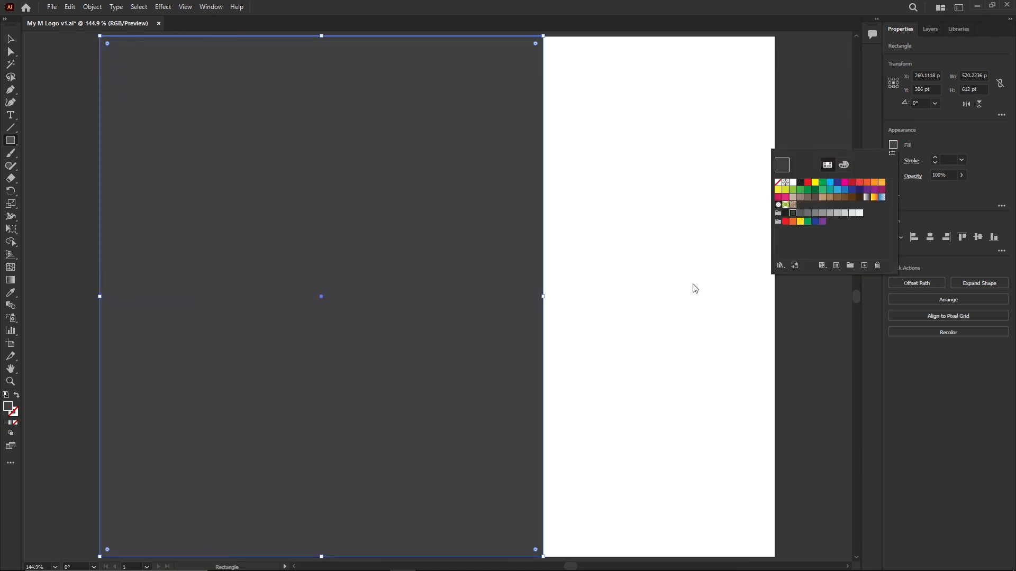
# Send the dark rectangle to the back behind the M and lock it
pyautogui.click(14, 40)
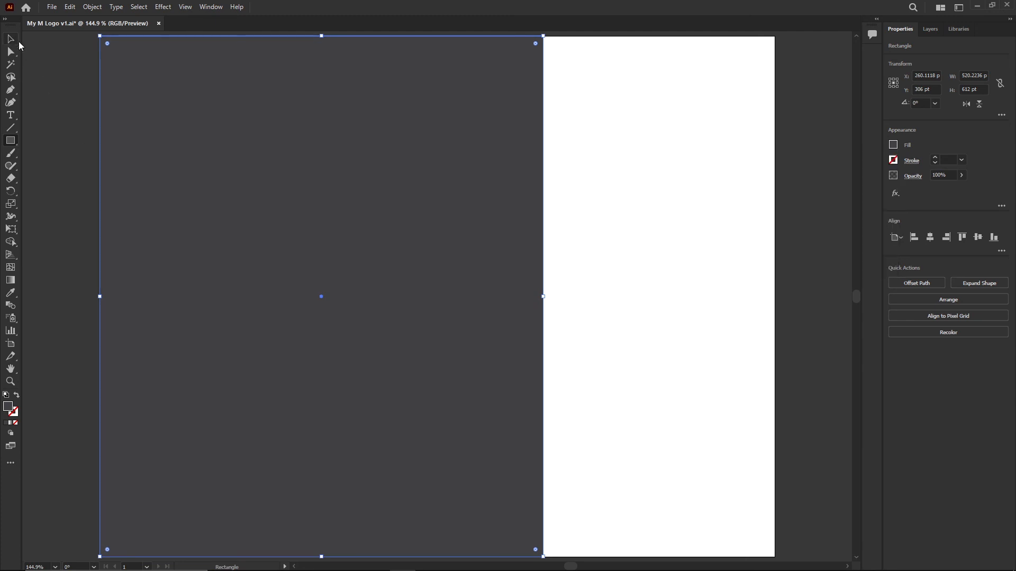
pyautogui.click(971, 300)
pyautogui.click(944, 342)
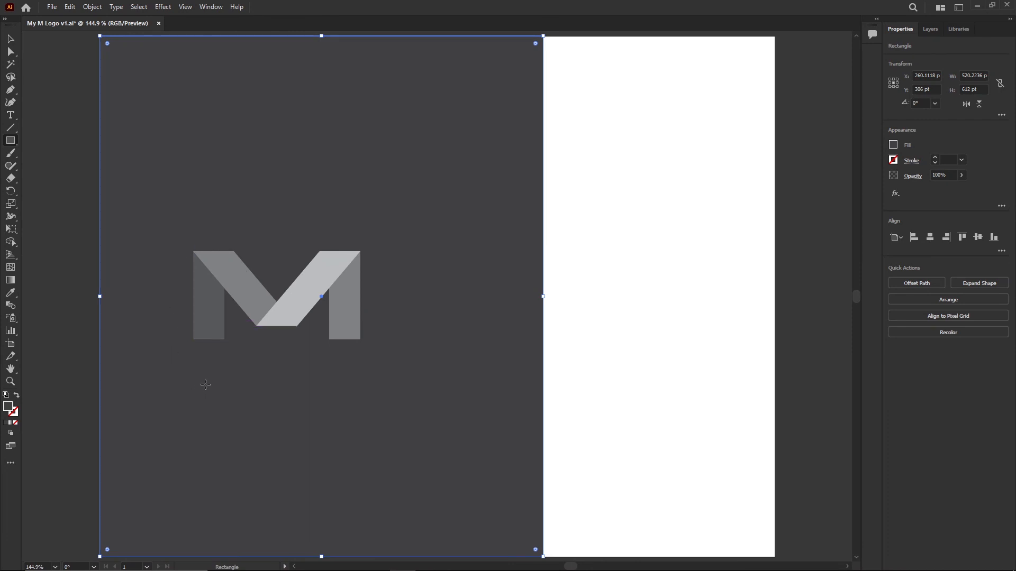
pyautogui.press('v')
pyautogui.moveTo(162, 220); pyautogui.dragTo(211, 253)
pyautogui.click(92, 7)
pyautogui.moveTo(132, 80)
pyautogui.click(249, 80)
# Select the whole M and fill its right diagonal band with a lighter gray using the Shape Builder
pyautogui.moveTo(80, 109); pyautogui.dragTo(411, 374)
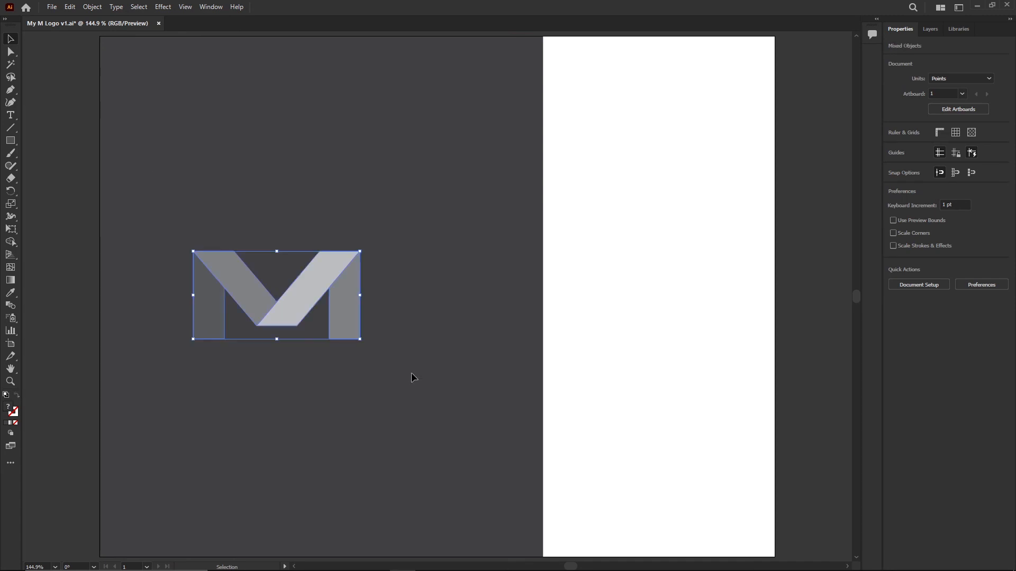
pyautogui.click(10, 242)
pyautogui.click(893, 144)
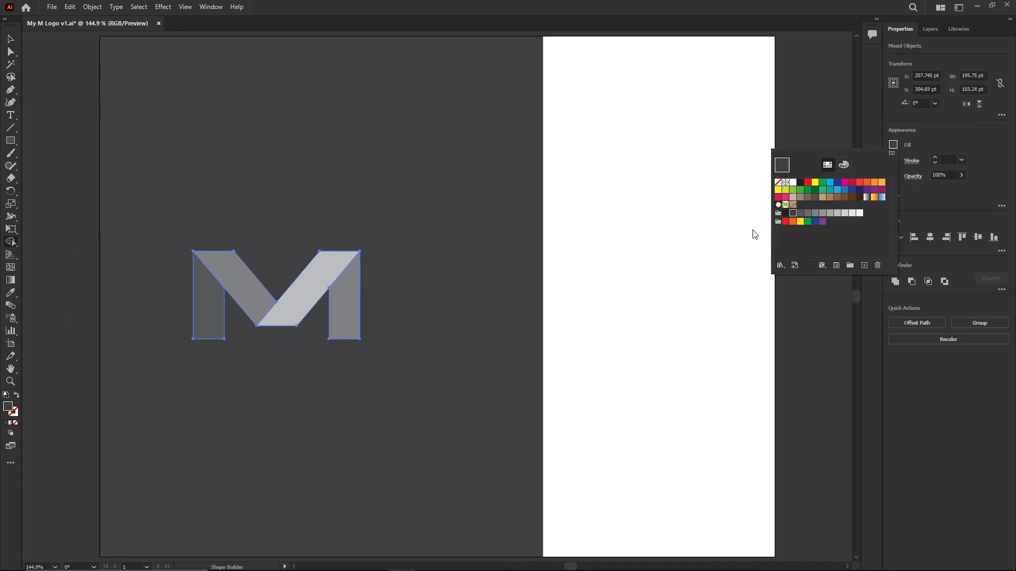
pyautogui.click(837, 214)
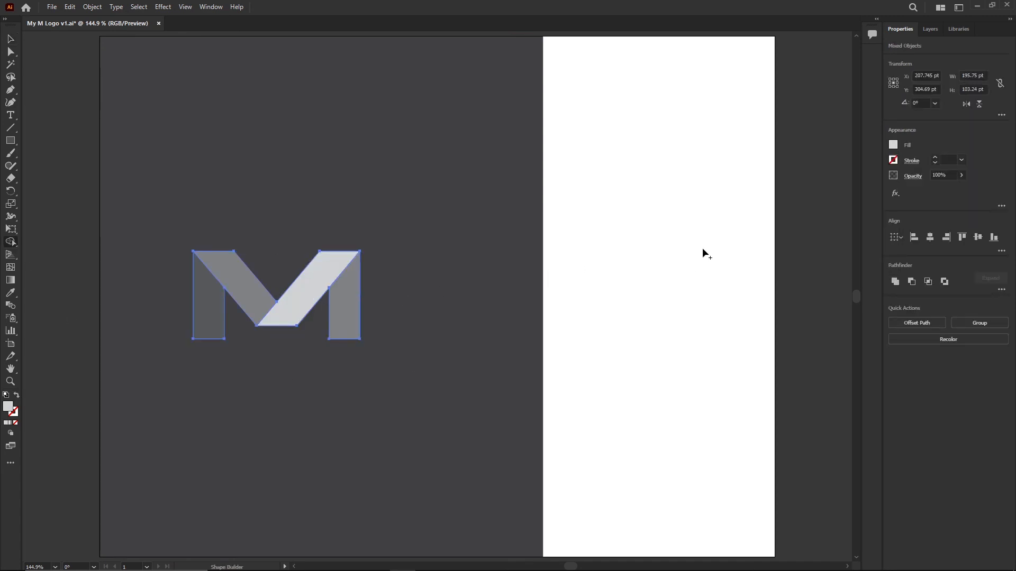
# Try a lighter gray fill on the M's right leg and return it to medium gray
pyautogui.click(893, 144)
pyautogui.click(837, 214)
pyautogui.click(346, 317)
pyautogui.click(893, 145)
pyautogui.click(813, 218)
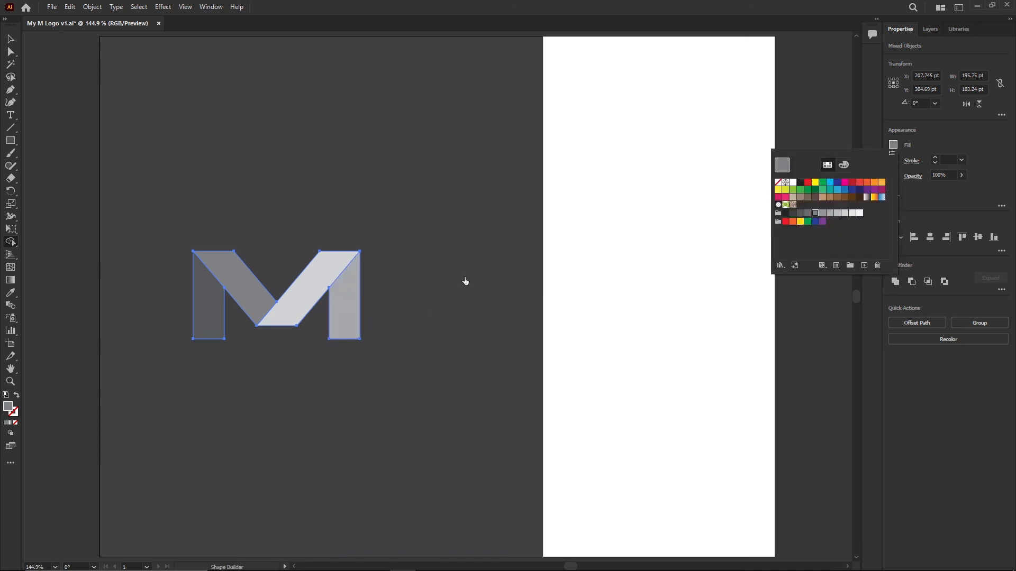
# Fill the M's left leg with the same very dark gray as the background rectangle
pyautogui.click(893, 144)
pyautogui.click(781, 164)
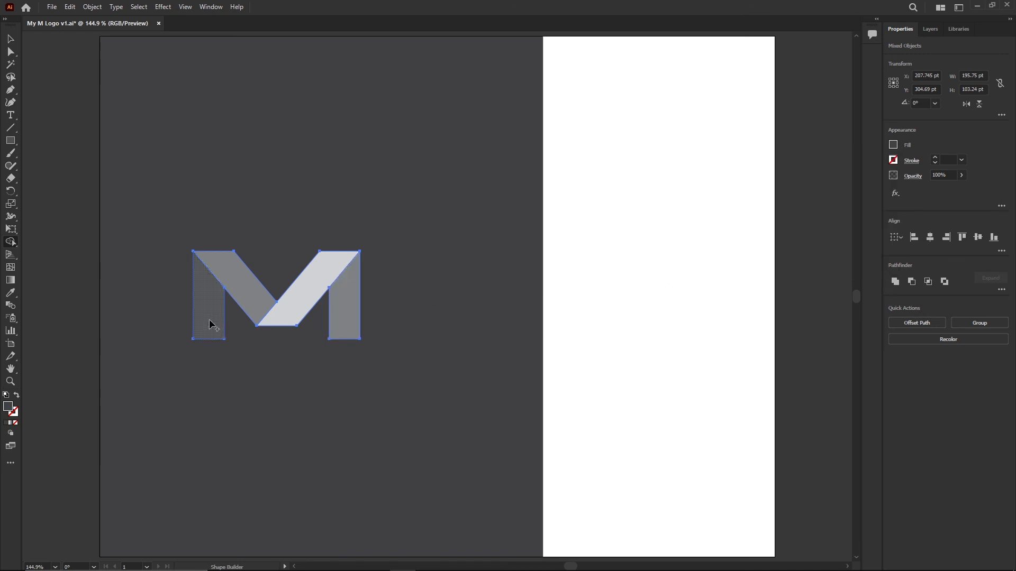
pyautogui.click(208, 317)
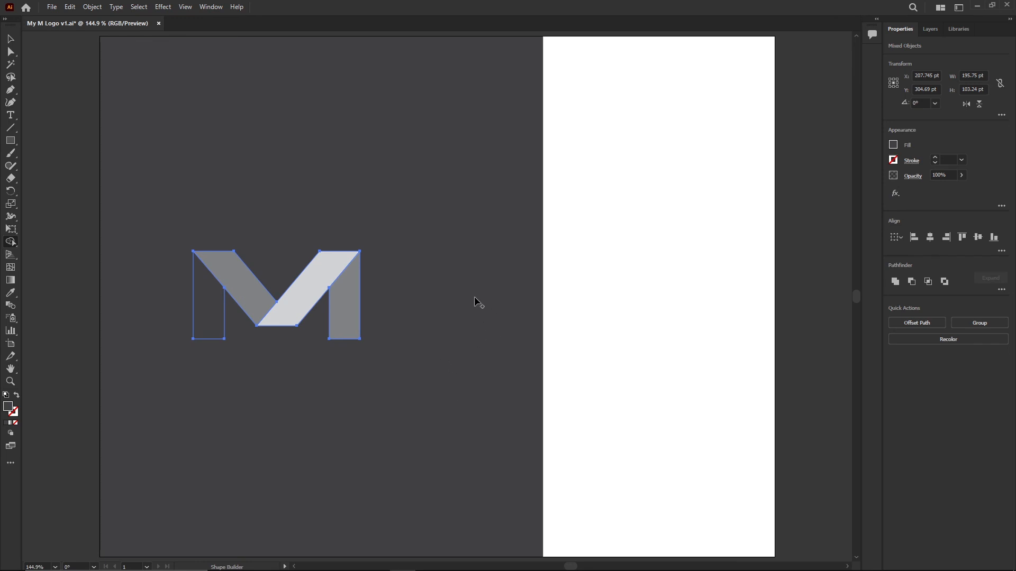
# Deselect the M, unlock the background rectangle, and change its fill to a slightly lighter dark gray
pyautogui.press('v')
pyautogui.click(483, 154)
pyautogui.click(93, 7)
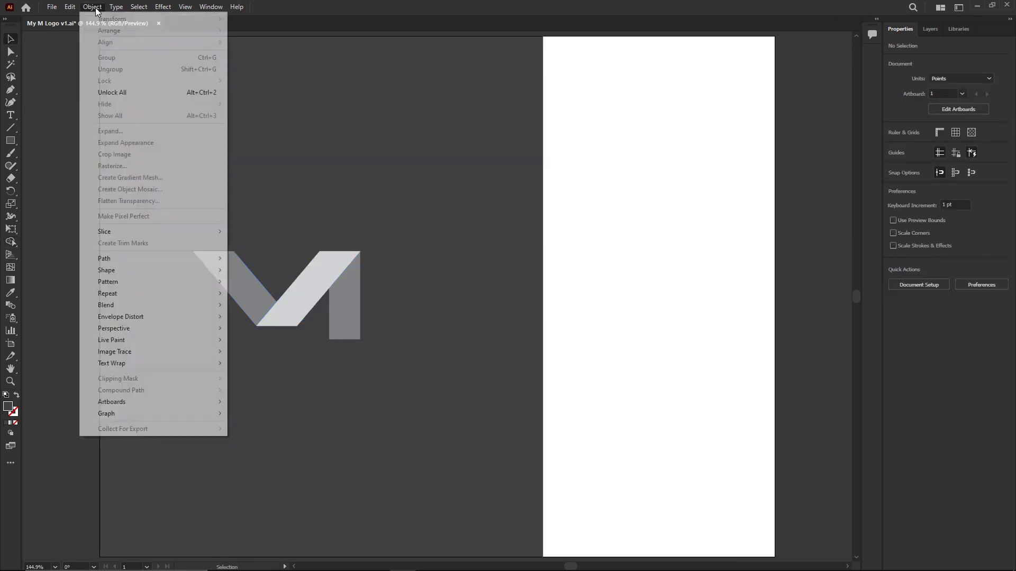
pyautogui.click(96, 93)
pyautogui.click(893, 144)
pyautogui.click(808, 214)
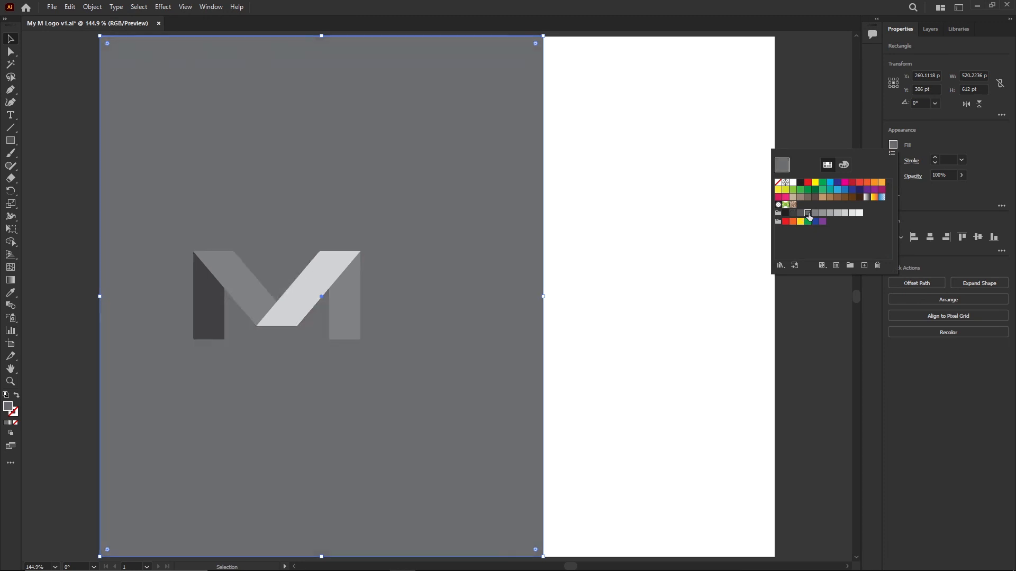
pyautogui.click(800, 213)
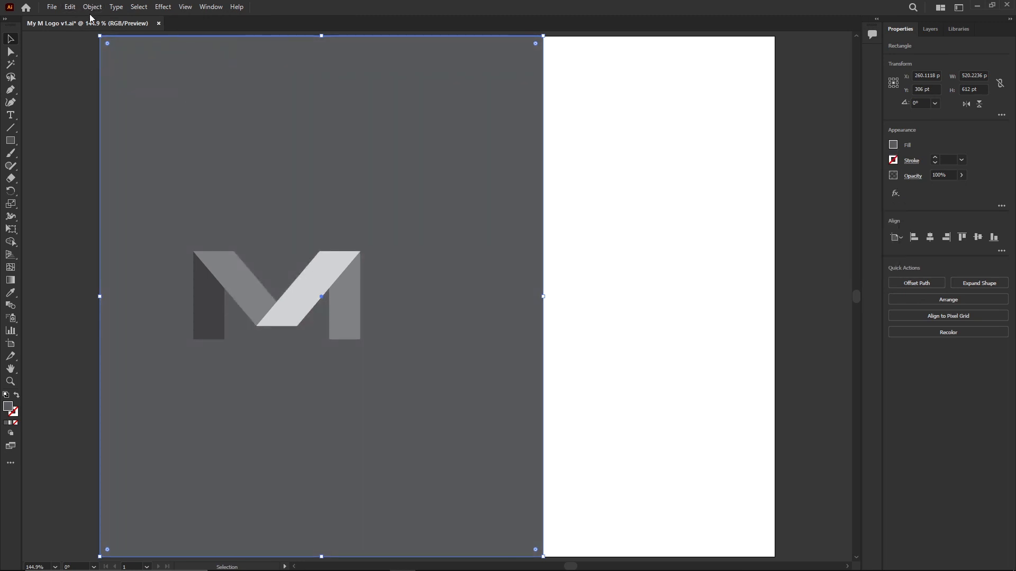
pyautogui.click(645, 236)
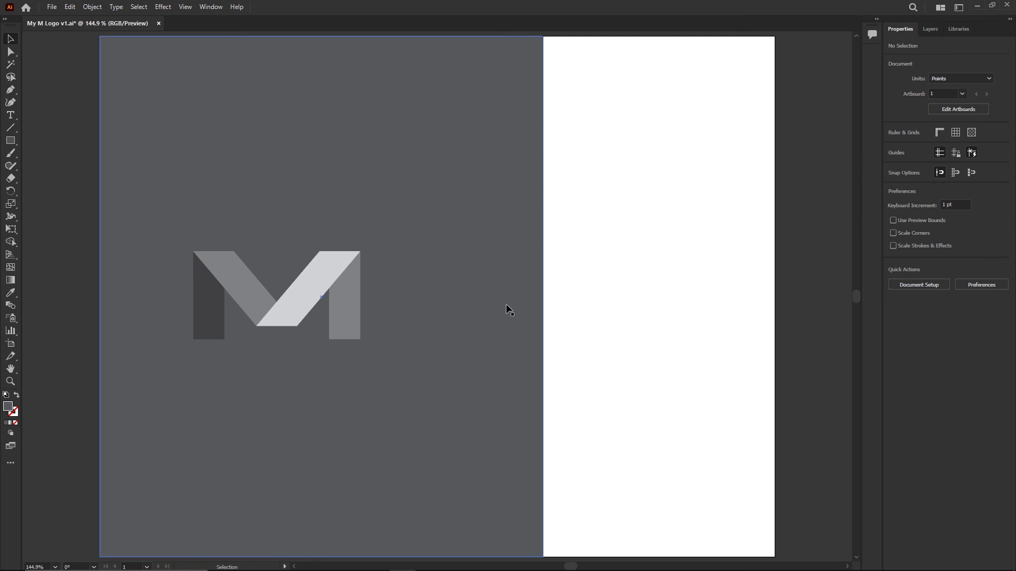
# Select the M's right diagonal band and fill it with a still lighter gray using the Shape Builder
pyautogui.click(303, 295)
pyautogui.click(11, 242)
pyautogui.click(893, 145)
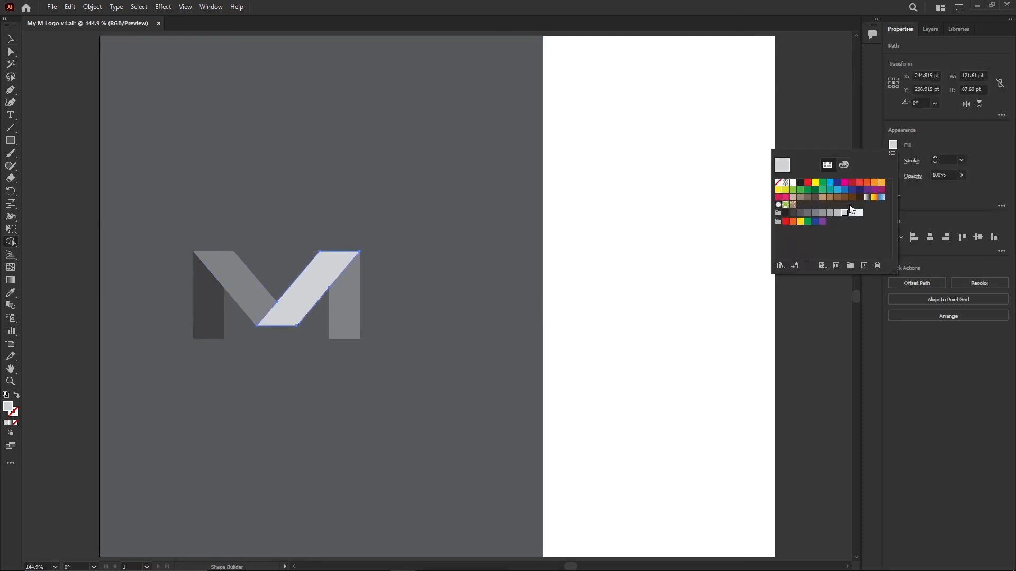
pyautogui.click(848, 212)
pyautogui.click(319, 277)
pyautogui.click(12, 42)
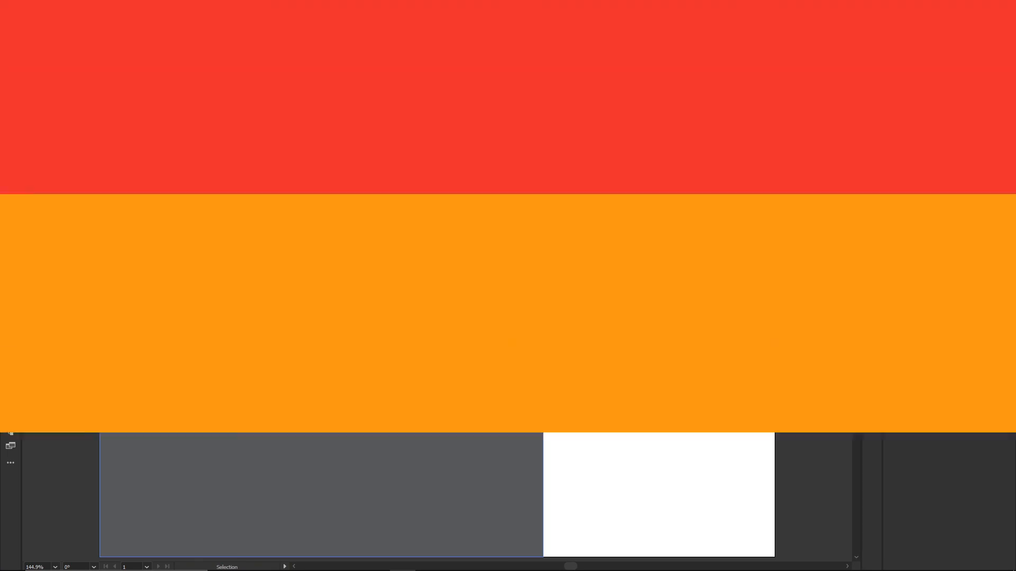